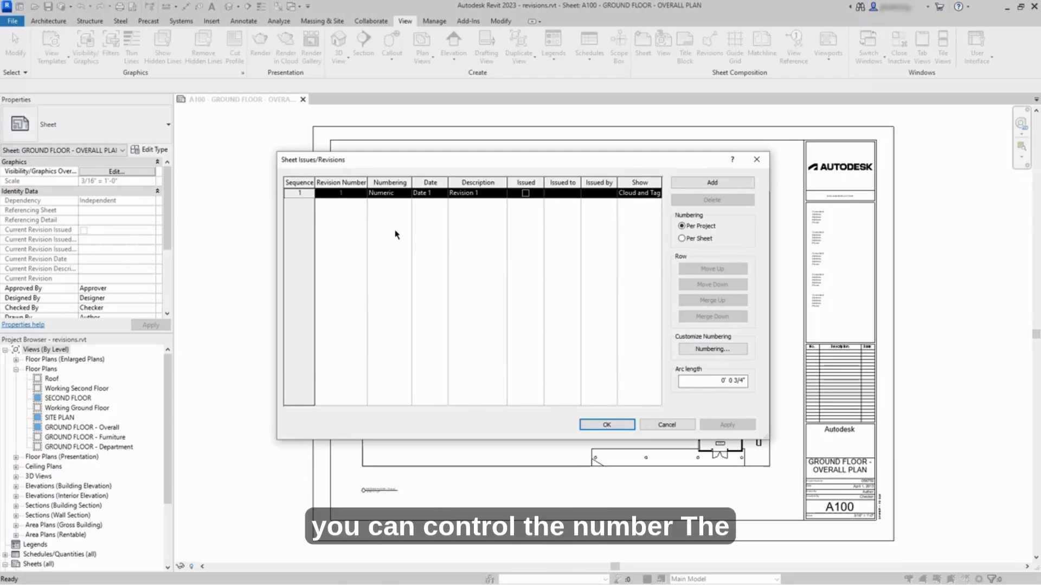
# Set the numbering of the first revision in the Sheet Issues/Revisions table to Numeric
pyautogui.click(398, 196)
pyautogui.click(407, 194)
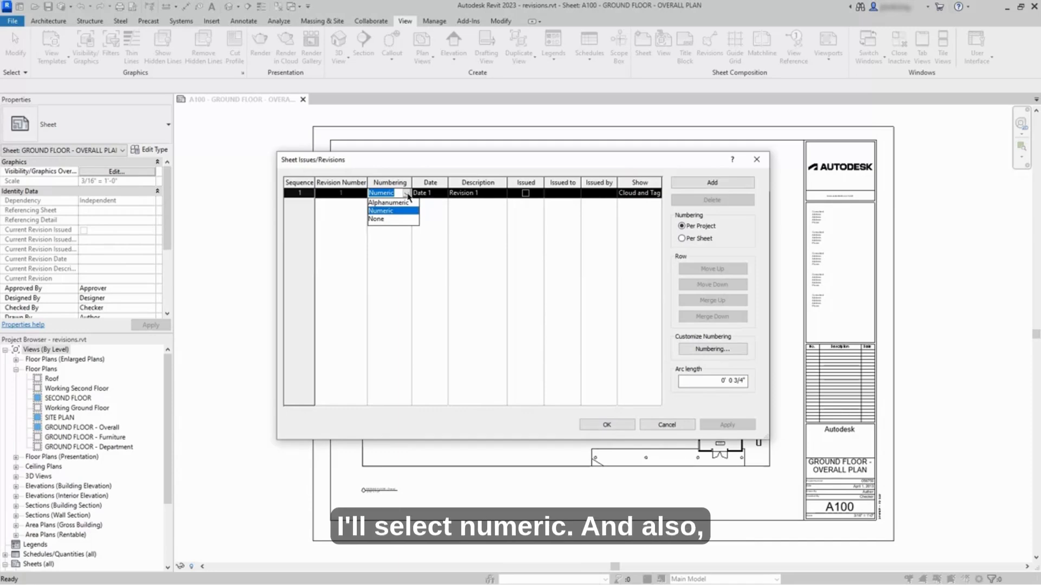
pyautogui.click(404, 212)
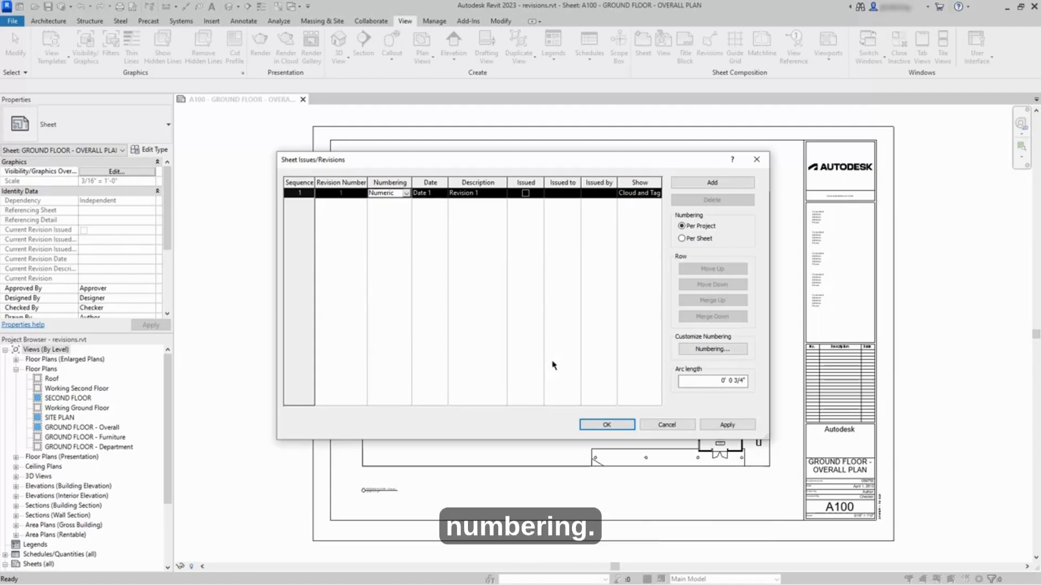
# Review the settings of the Alphanumeric numbering sequence, including its prefix, suffix and custom sequence, and close them
pyautogui.click(716, 350)
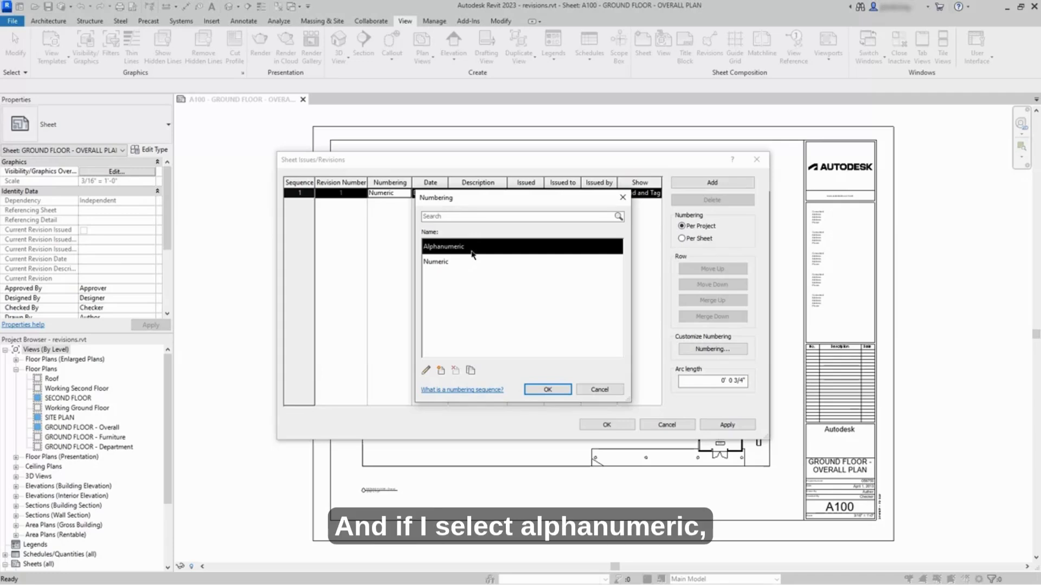
pyautogui.click(427, 370)
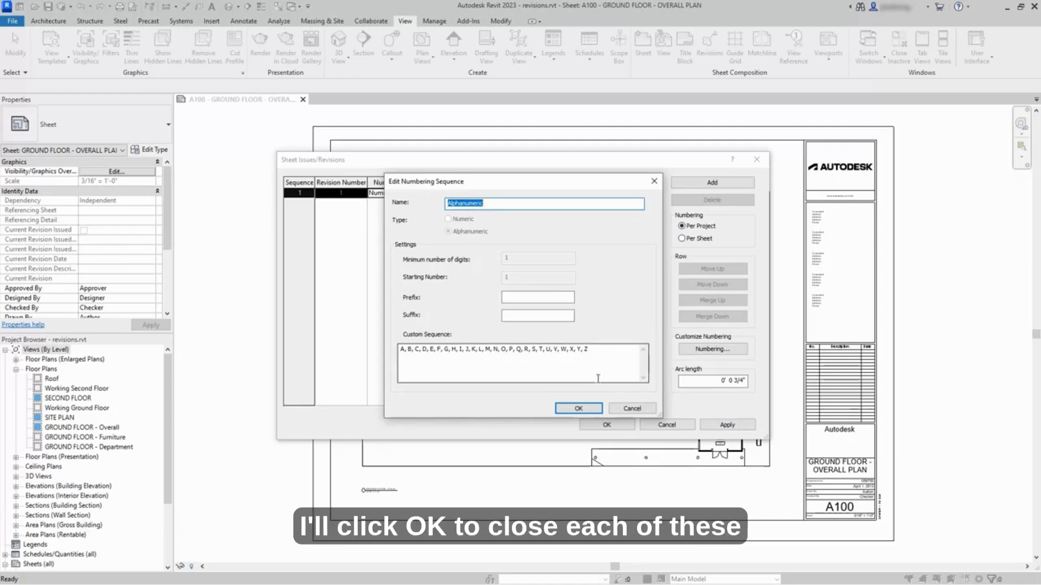
pyautogui.click(595, 411)
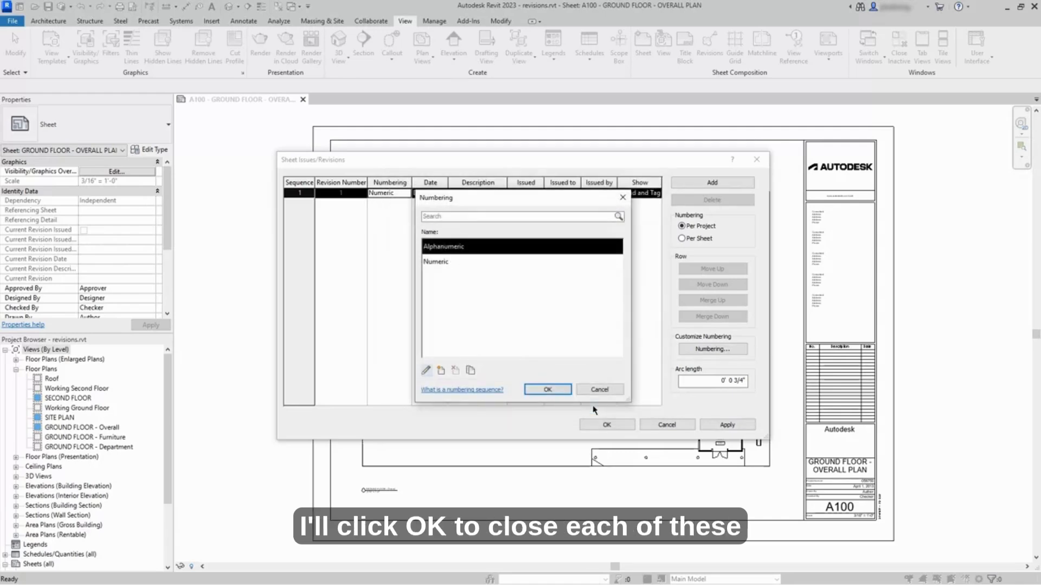
pyautogui.click(548, 389)
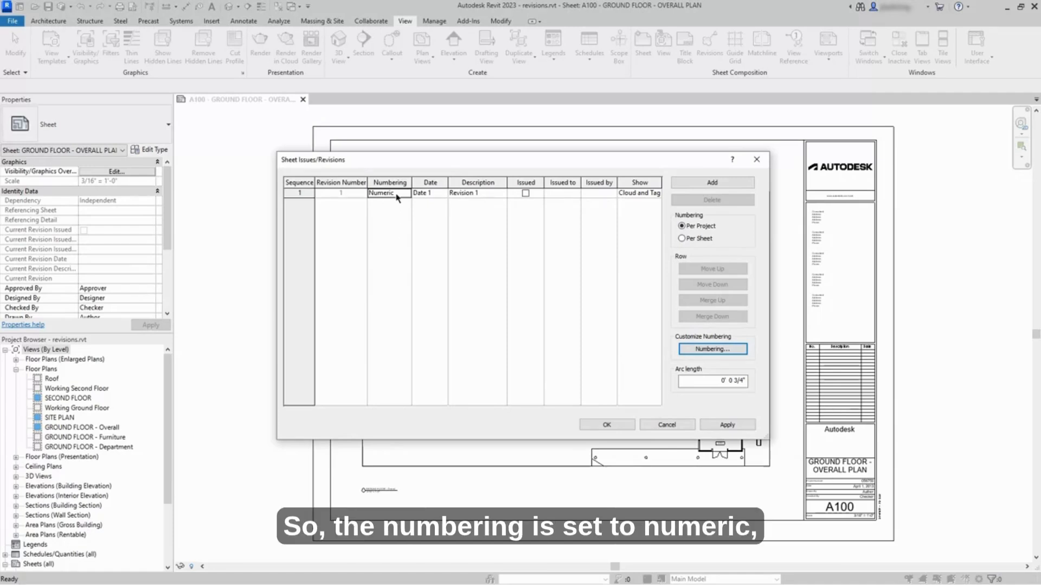
# Change the description of the first revision to "Issued for Construction"
pyautogui.click(437, 195)
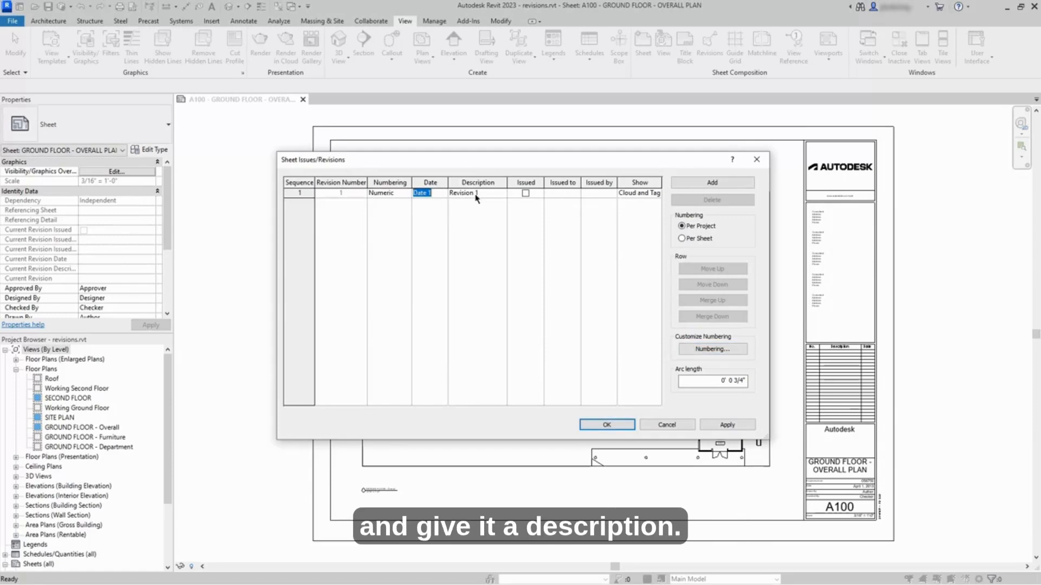
pyautogui.click(495, 196)
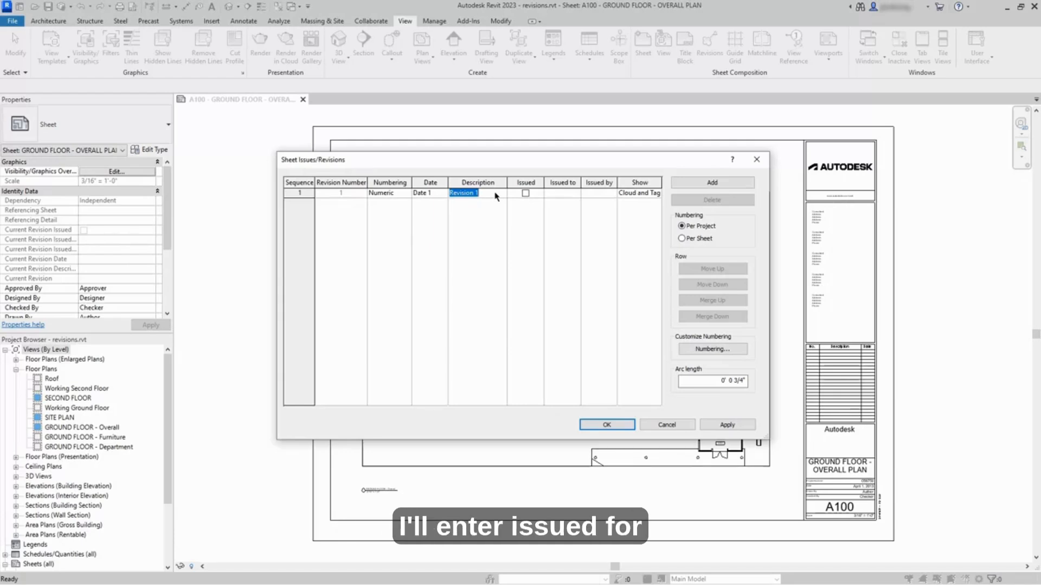
pyautogui.write('Issued for')
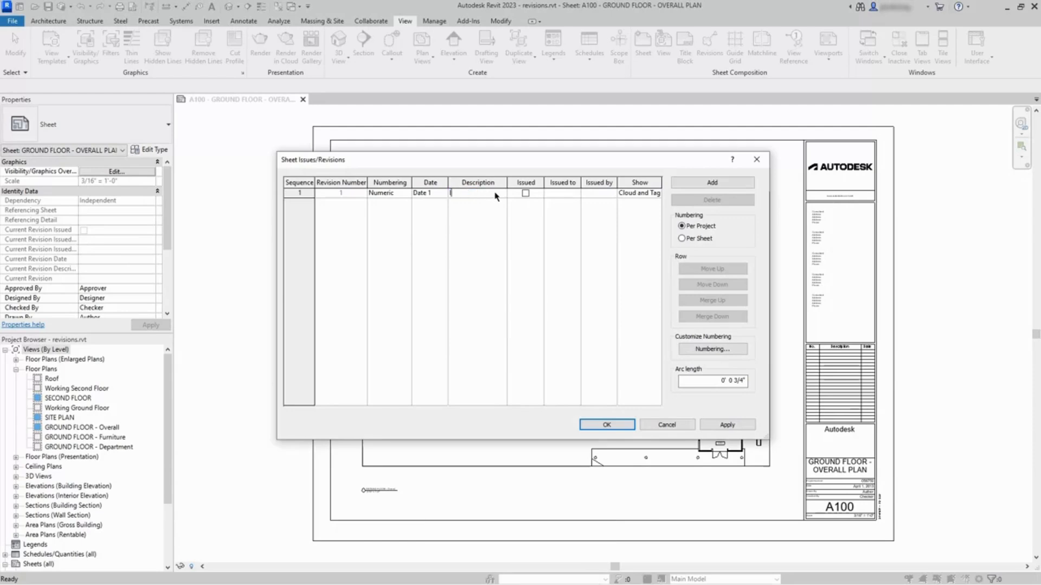
pyautogui.write(' Construction')
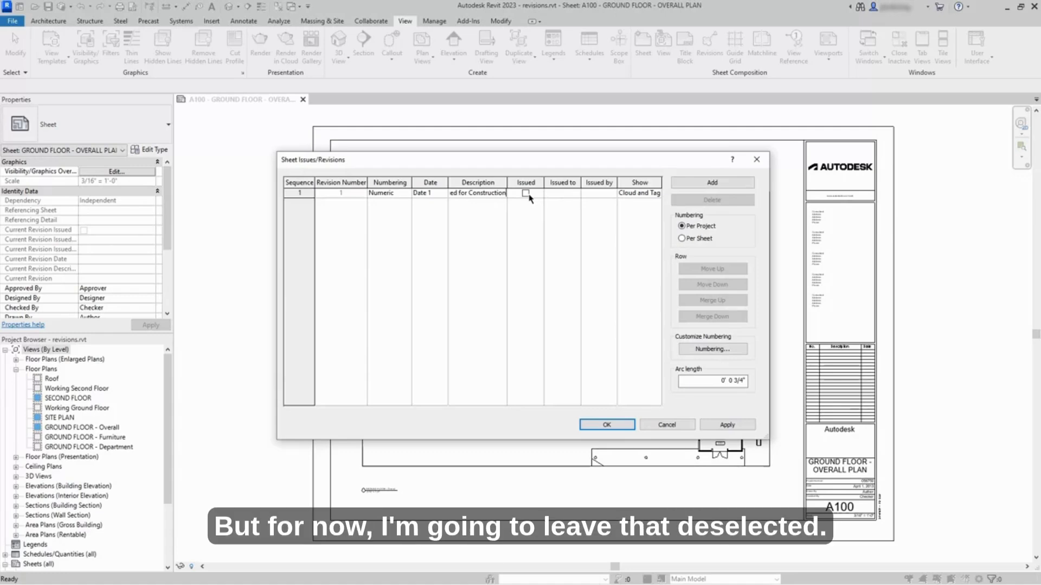
# Leave the first revision's Issued to and Issued by entries blank and set its Show option to None
pyautogui.click(557, 193)
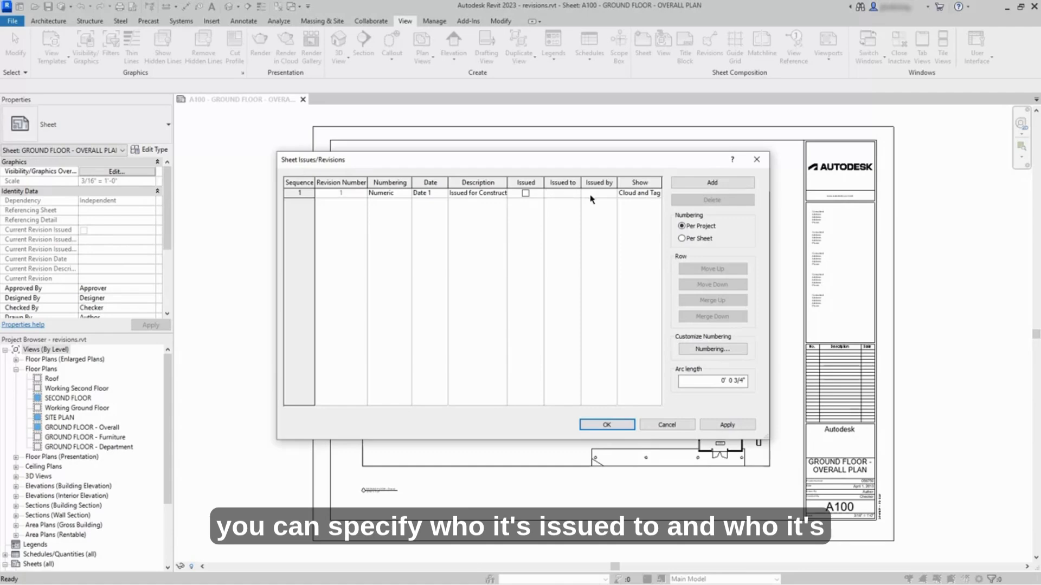
pyautogui.click(611, 194)
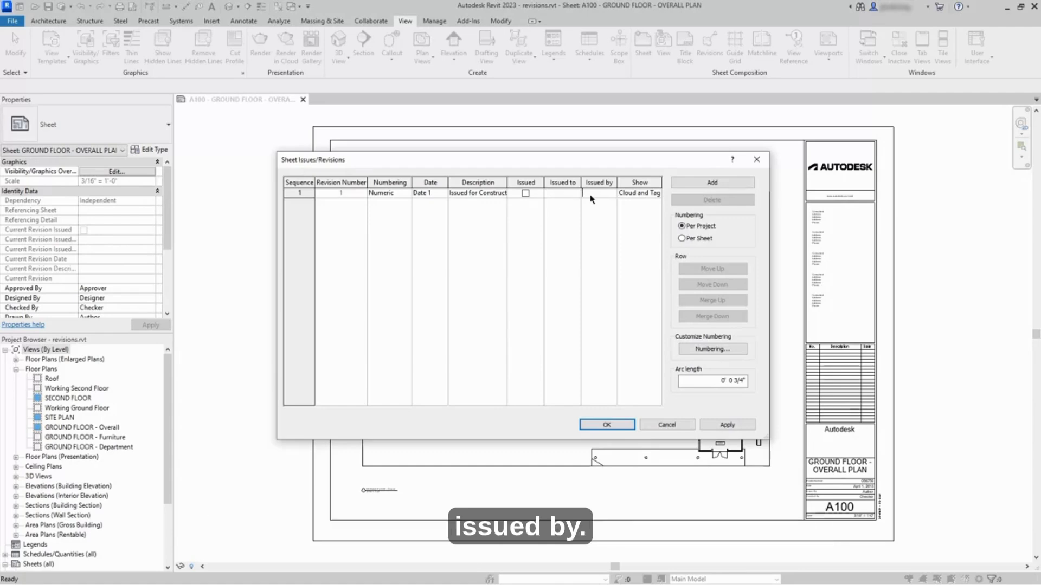
pyautogui.click(639, 193)
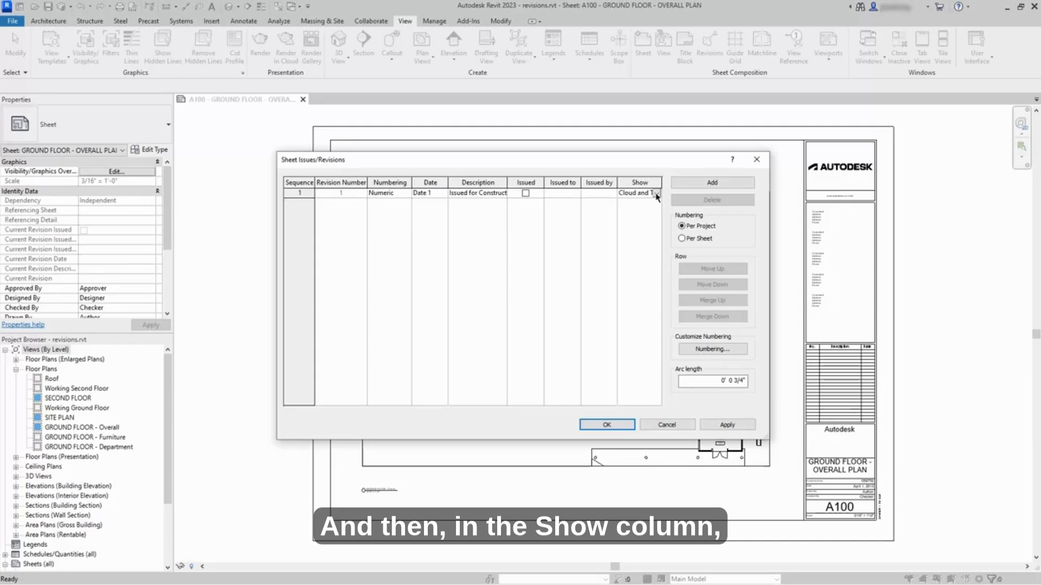
pyautogui.click(657, 194)
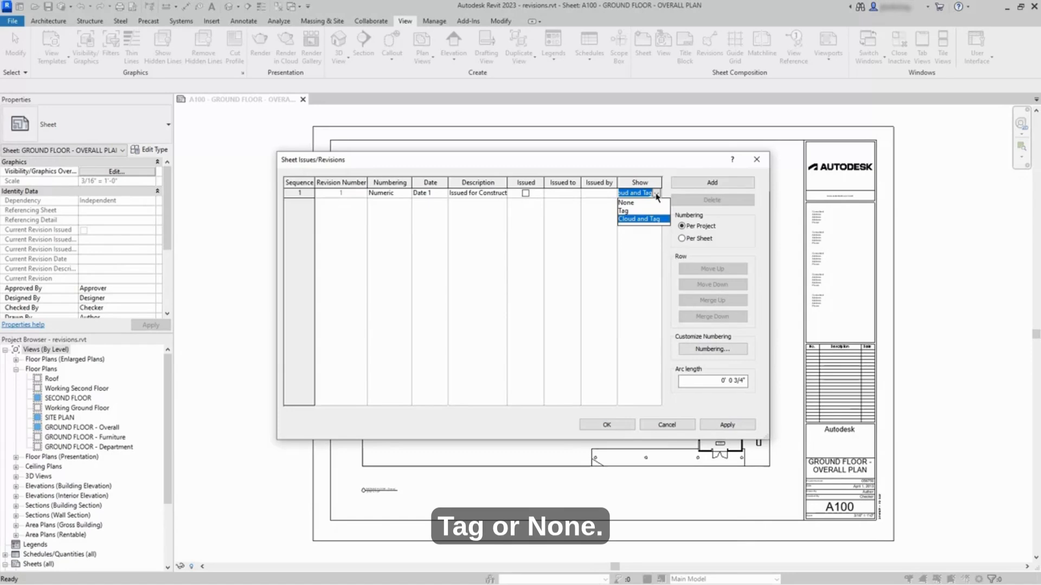
pyautogui.click(642, 203)
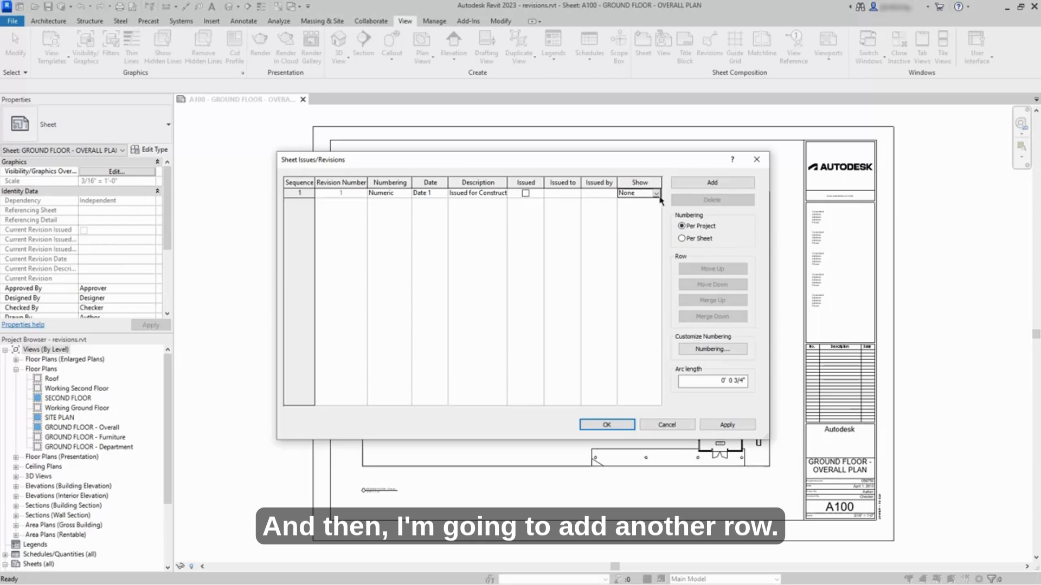
# Add a second revision to the table and change its description to "Revision 1"
pyautogui.click(712, 184)
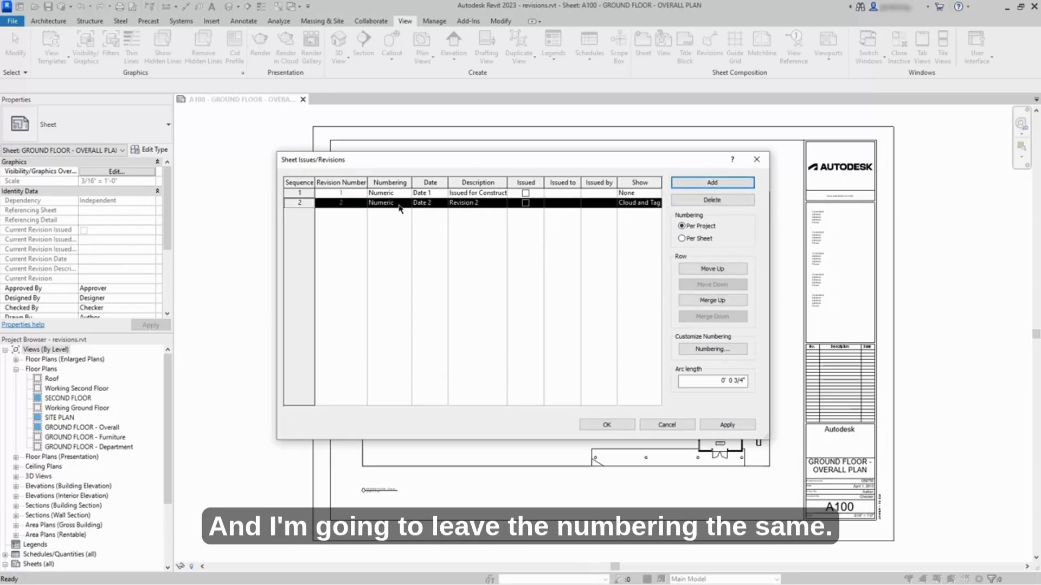
pyautogui.click(490, 206)
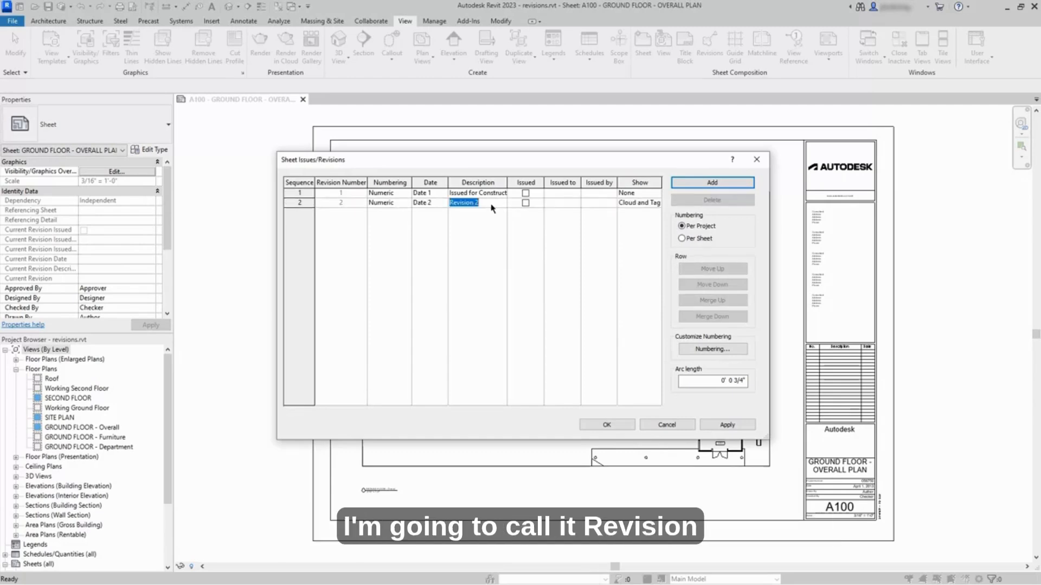
pyautogui.click(491, 205)
pyautogui.press('BackSpace')
pyautogui.write('1')
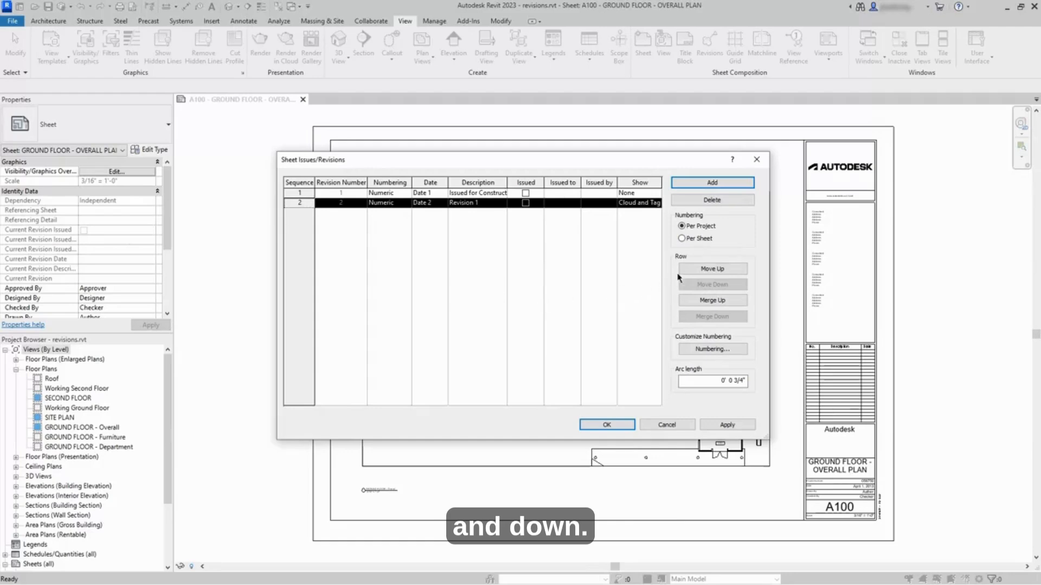
# Try reordering the revisions by moving the second one up in the sequence and back down
pyautogui.click(712, 269)
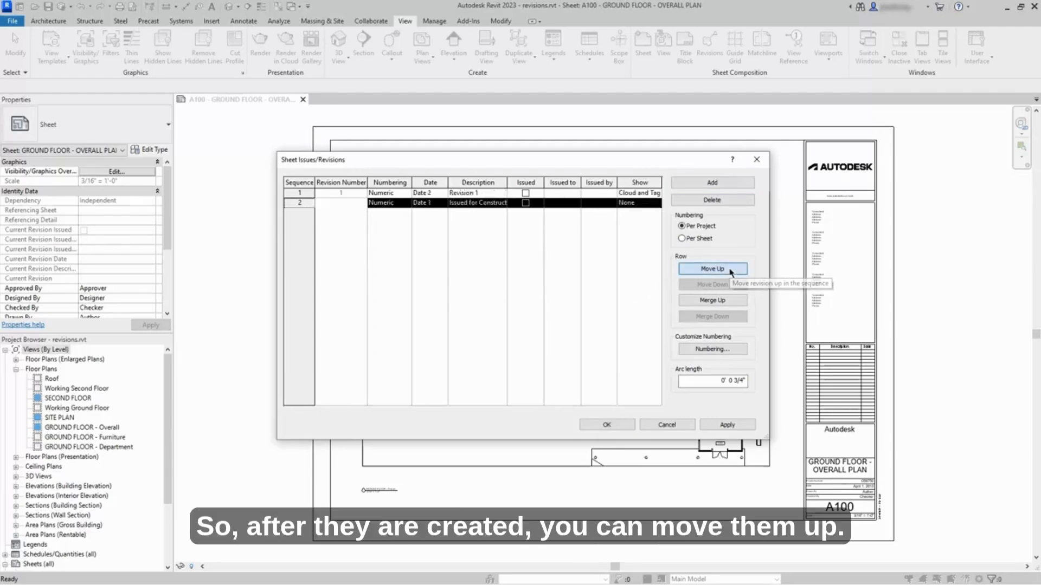
pyautogui.click(730, 286)
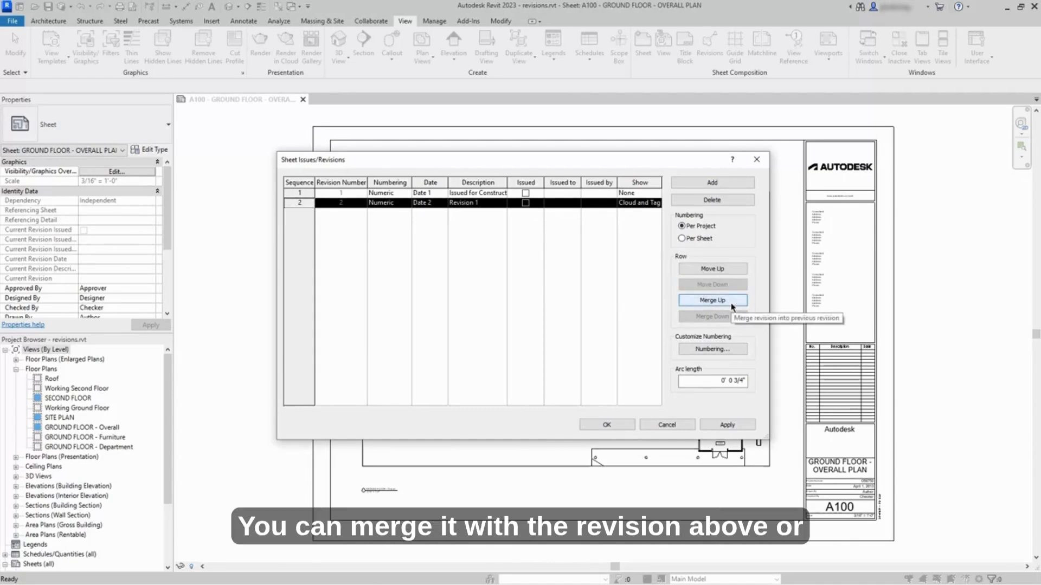
pyautogui.click(307, 195)
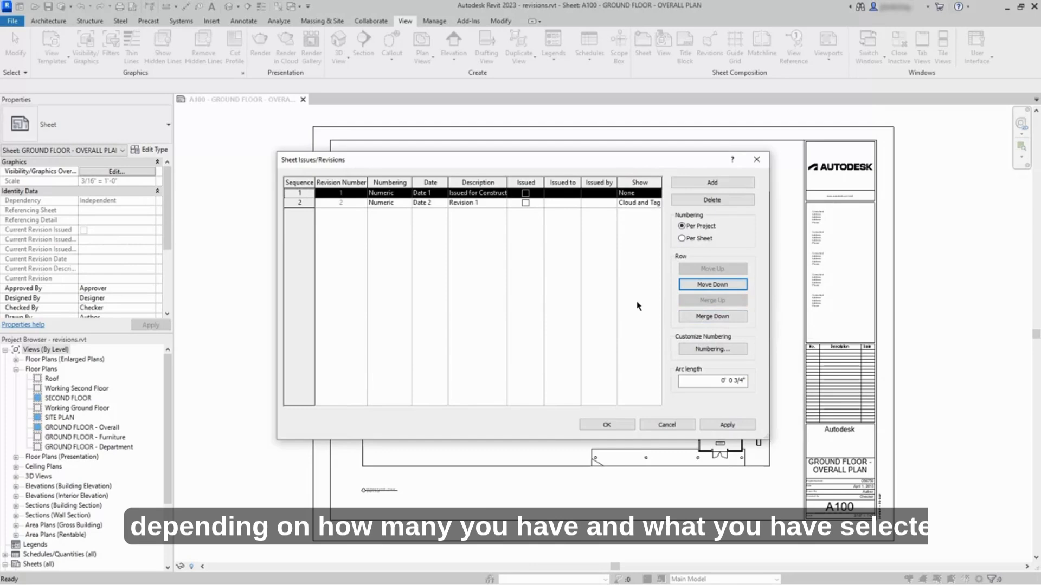
pyautogui.click(300, 202)
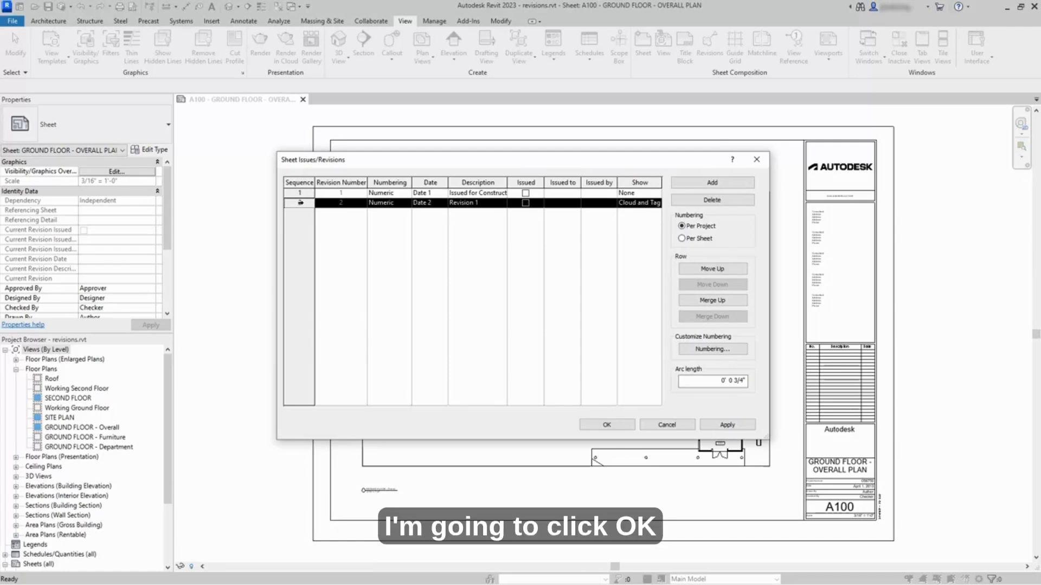
# Accept the sheet issues and revisions settings and open the GROUND FLOOR - Overall floor plan
pyautogui.click(606, 426)
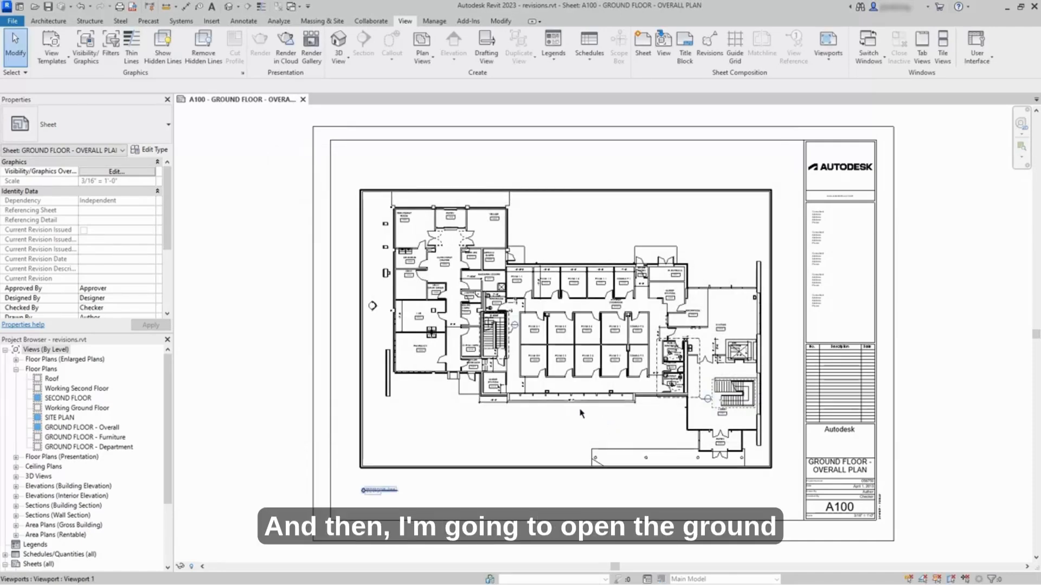
pyautogui.doubleClick(96, 428)
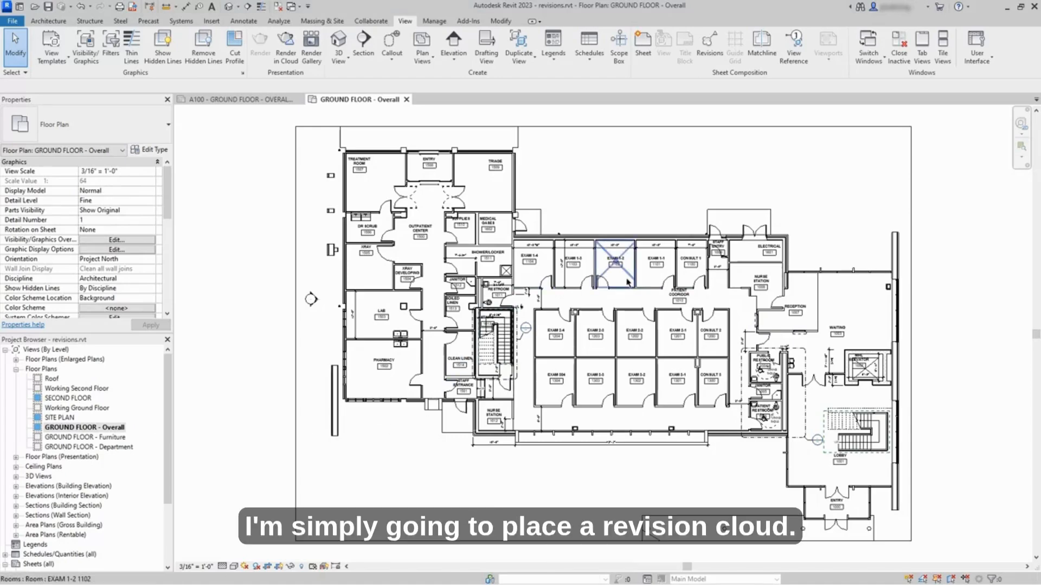
# Start a Revision Cloud in the floor plan and assign it to Seq. 2 - Revision 1
pyautogui.scroll(5, 627, 281)
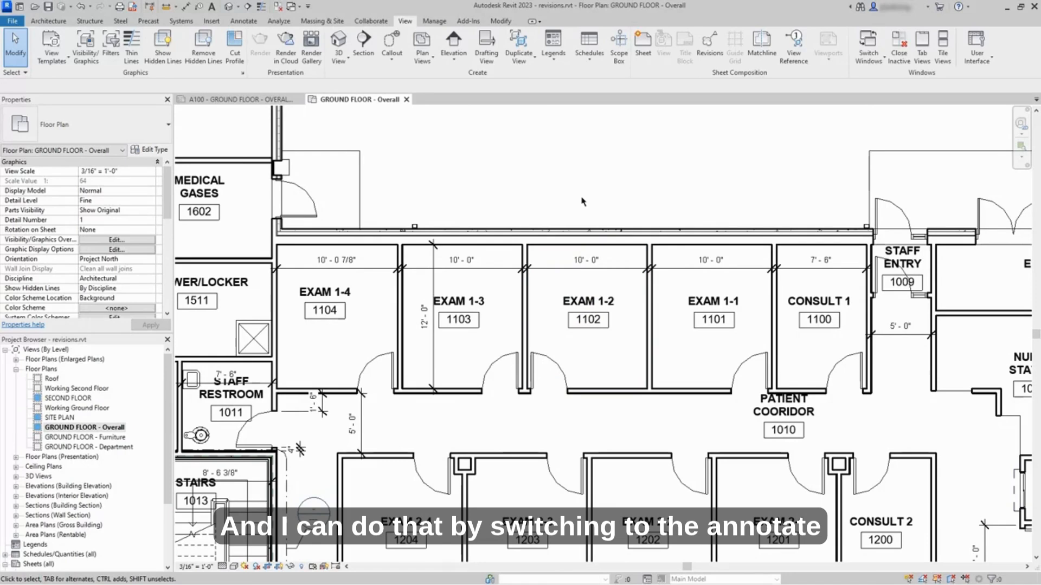
pyautogui.click(244, 21)
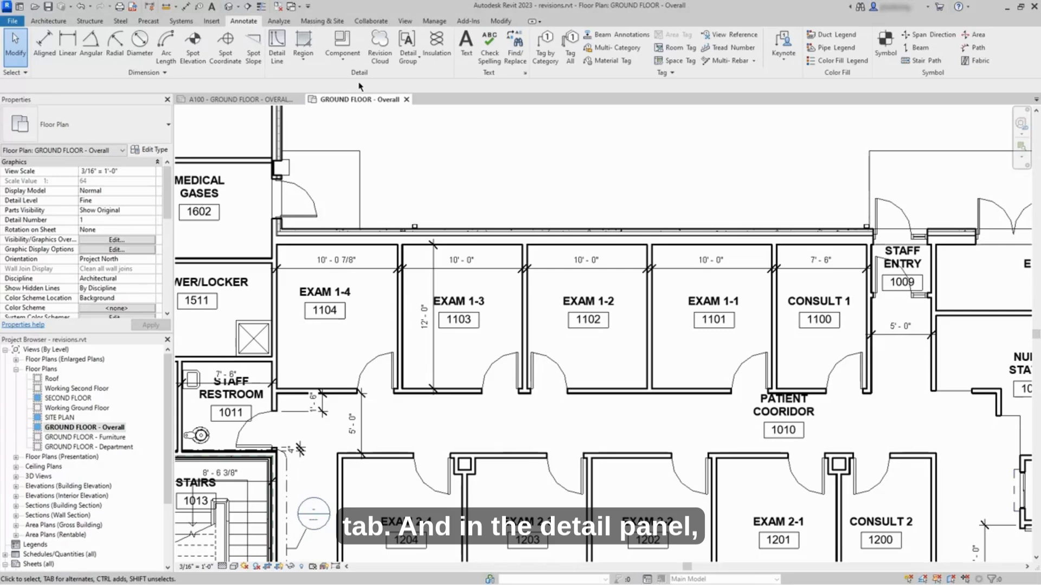
pyautogui.click(382, 66)
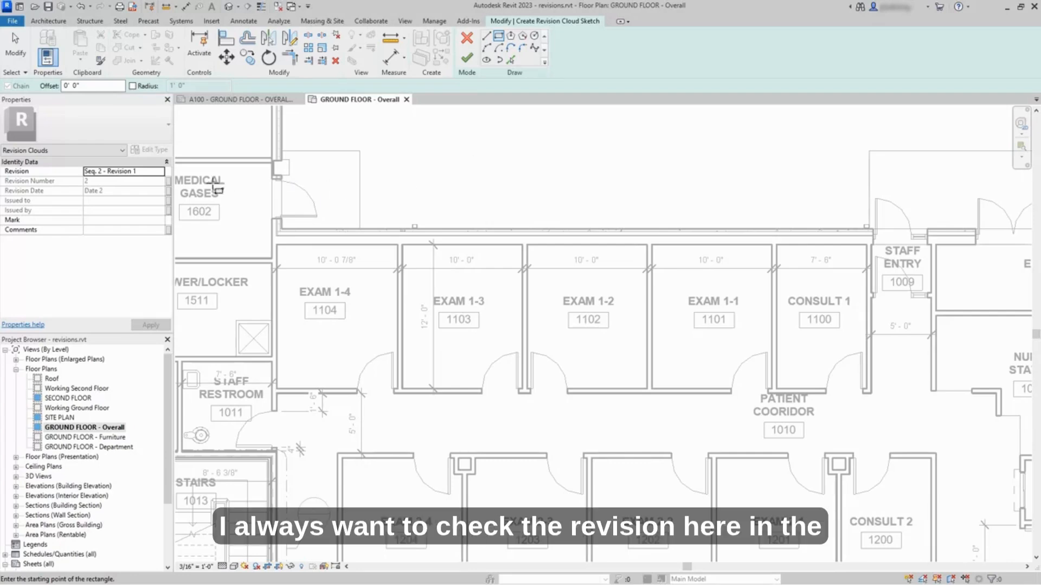
pyautogui.click(141, 172)
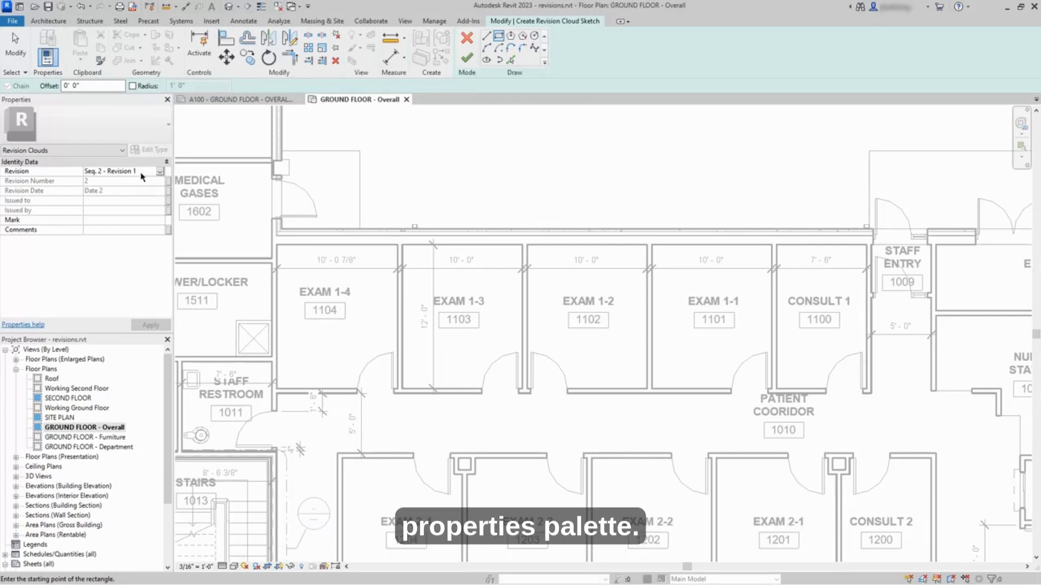
pyautogui.click(160, 171)
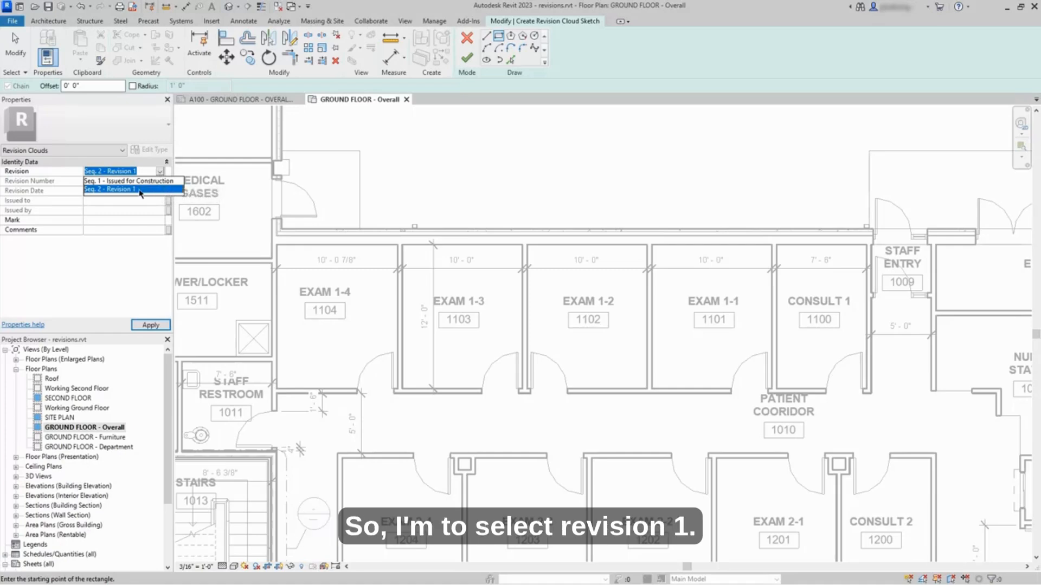
pyautogui.click(140, 190)
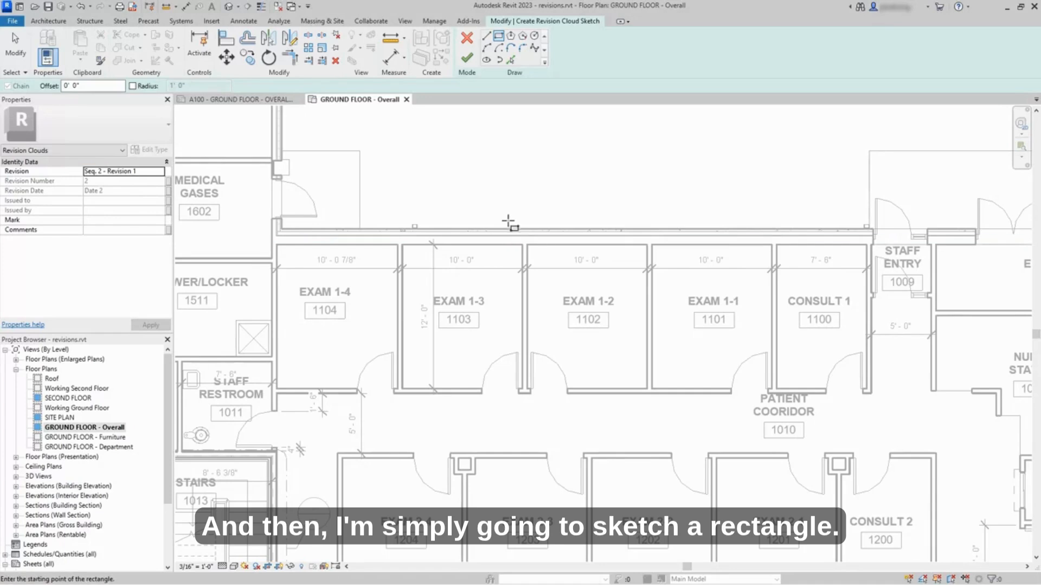
# Sketch a rectangular revision cloud around room EXAM 1-2 and finish the sketch
pyautogui.click(508, 223)
pyautogui.click(664, 405)
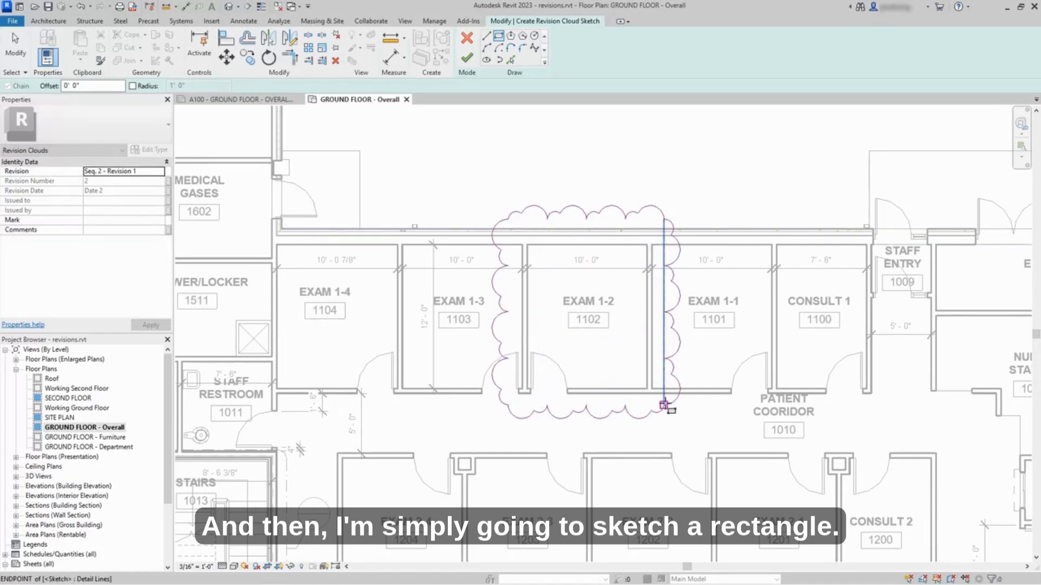
pyautogui.scroll(2, 687, 420)
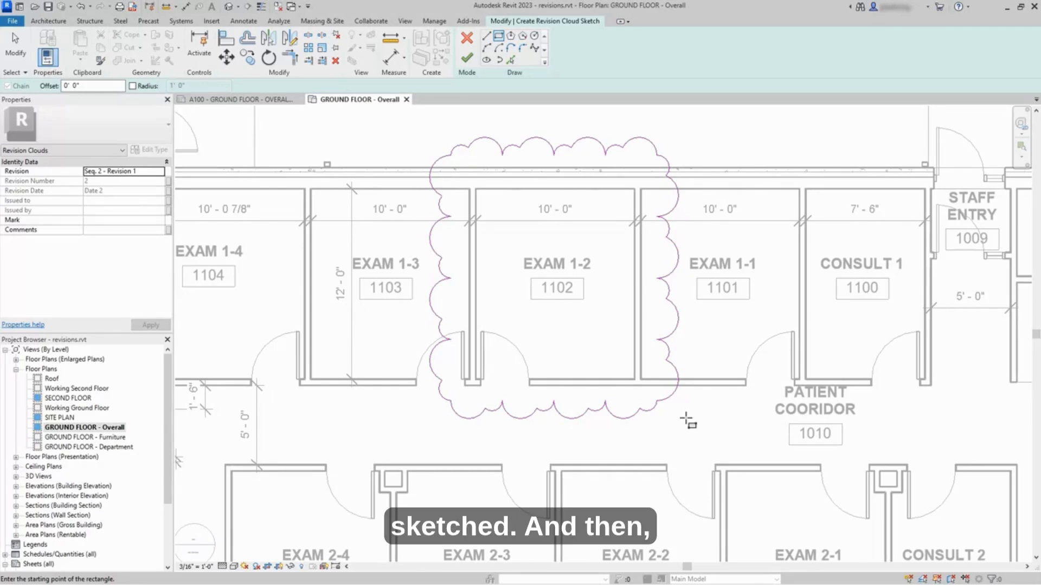
pyautogui.click(466, 61)
pyautogui.click(436, 135)
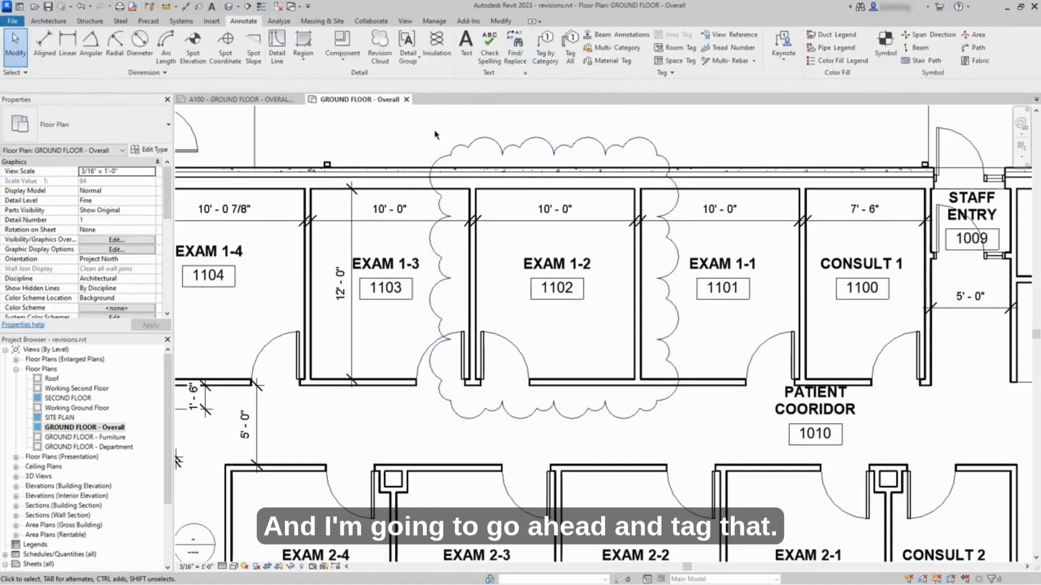
# Tag the revision cloud around EXAM 1-2 by category, without a leader, at the cloud's upper right corner
pyautogui.moveTo(436, 134); pyautogui.dragTo(437, 174, button='middle')
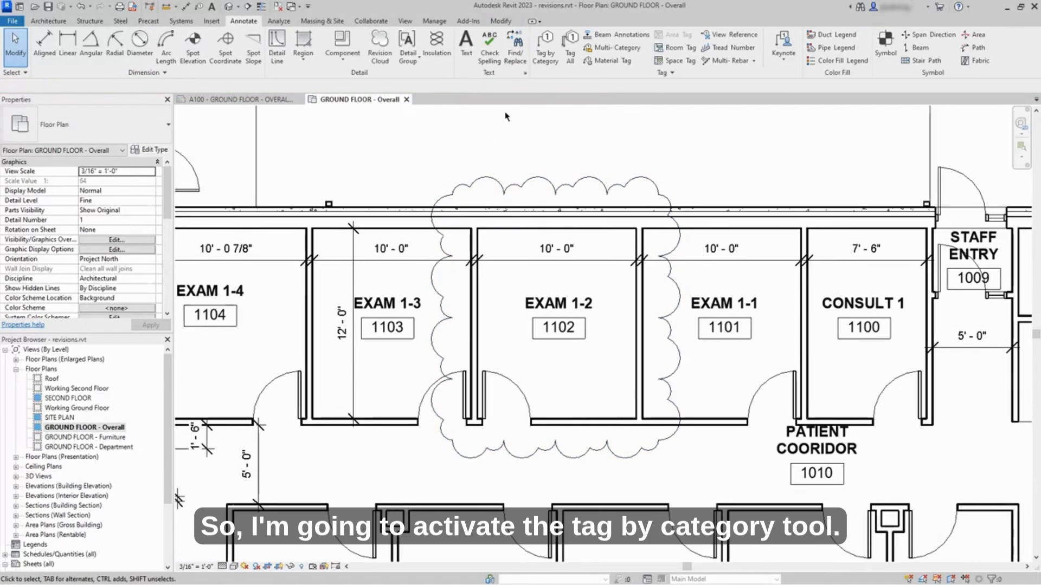
pyautogui.click(548, 63)
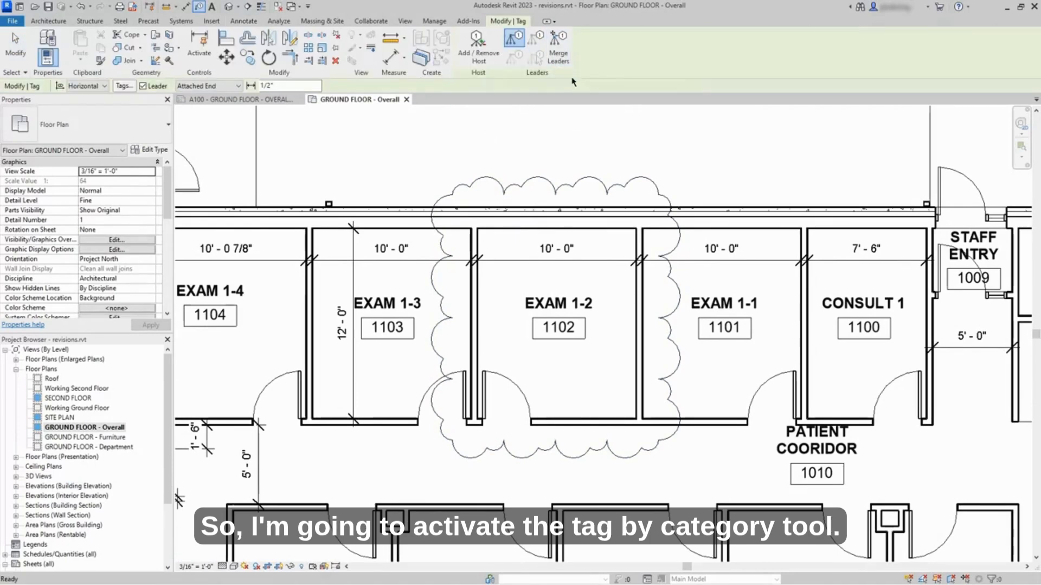
pyautogui.click(143, 86)
pyautogui.click(649, 178)
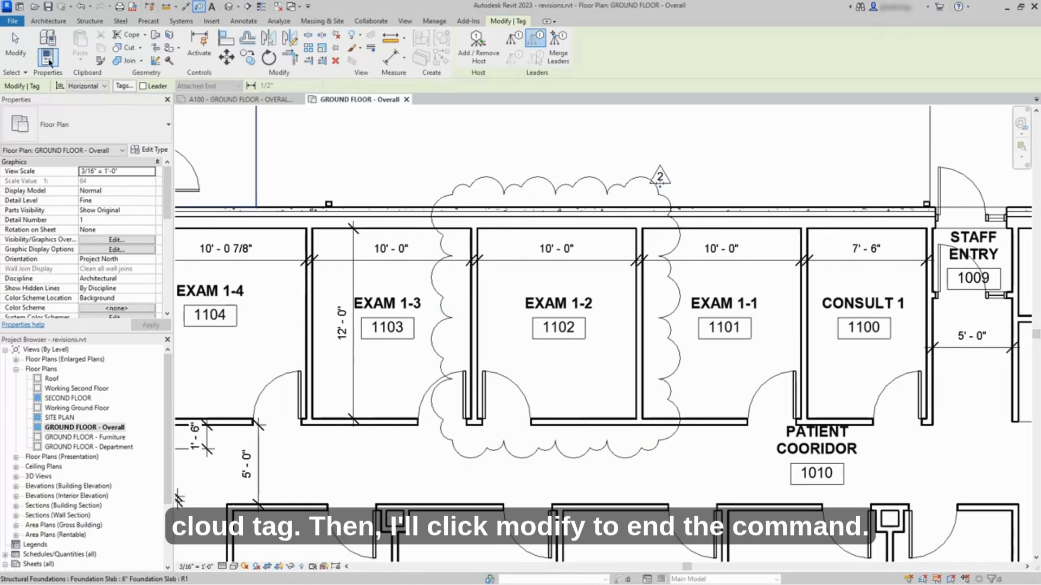
pyautogui.click(20, 58)
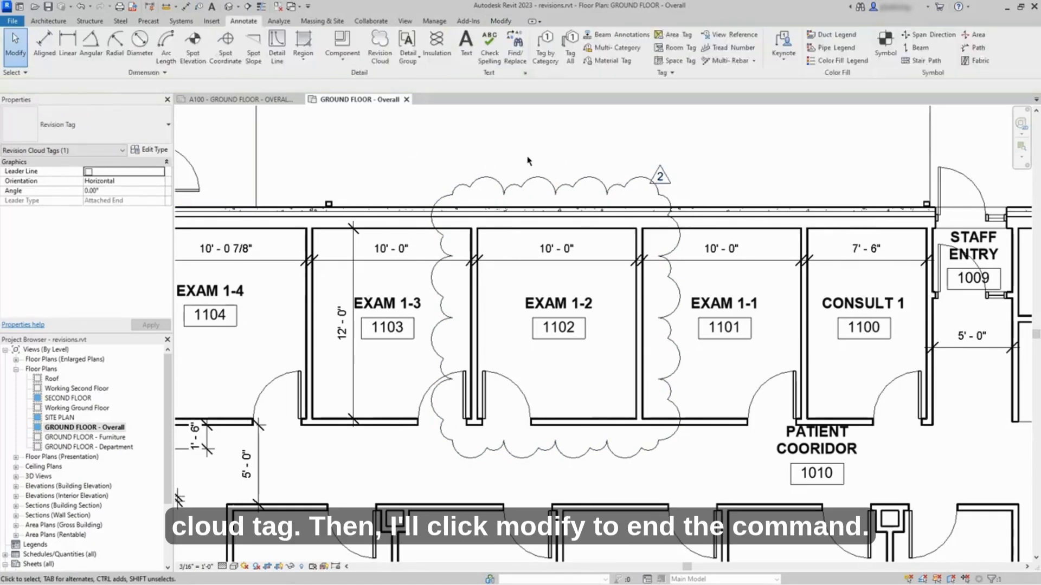
# Open sheet A100 and examine the title block's revision schedule and the tagged cloud in the placed ground floor plan
pyautogui.scroll(-4, 606, 226)
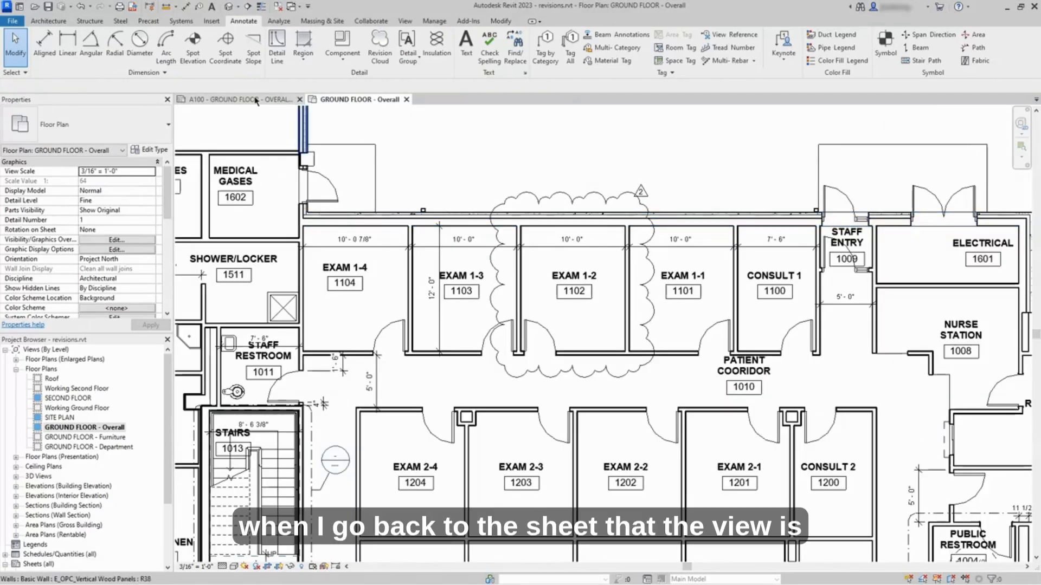
pyautogui.click(251, 101)
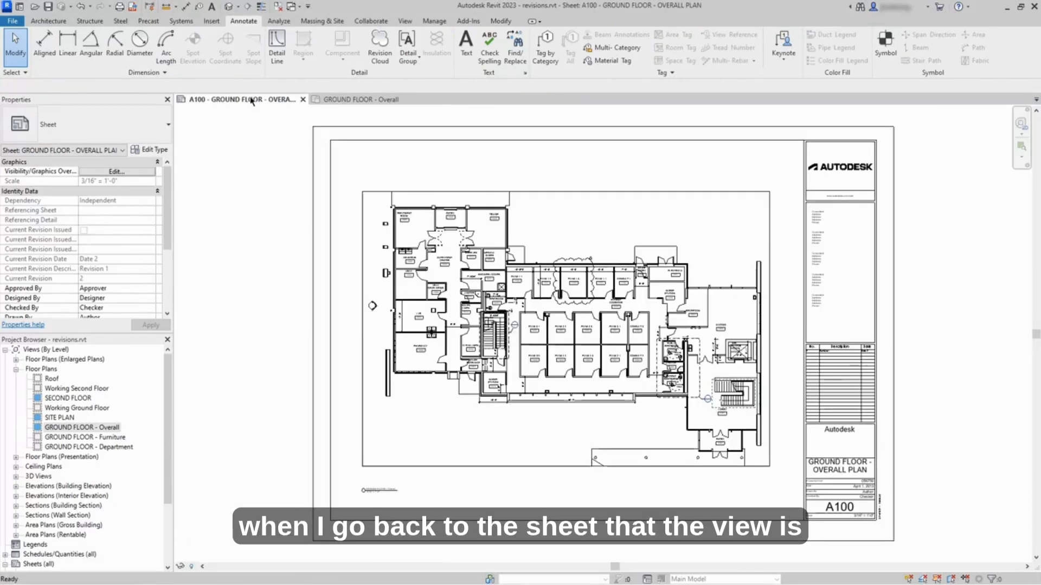
pyautogui.scroll(6, 870, 395)
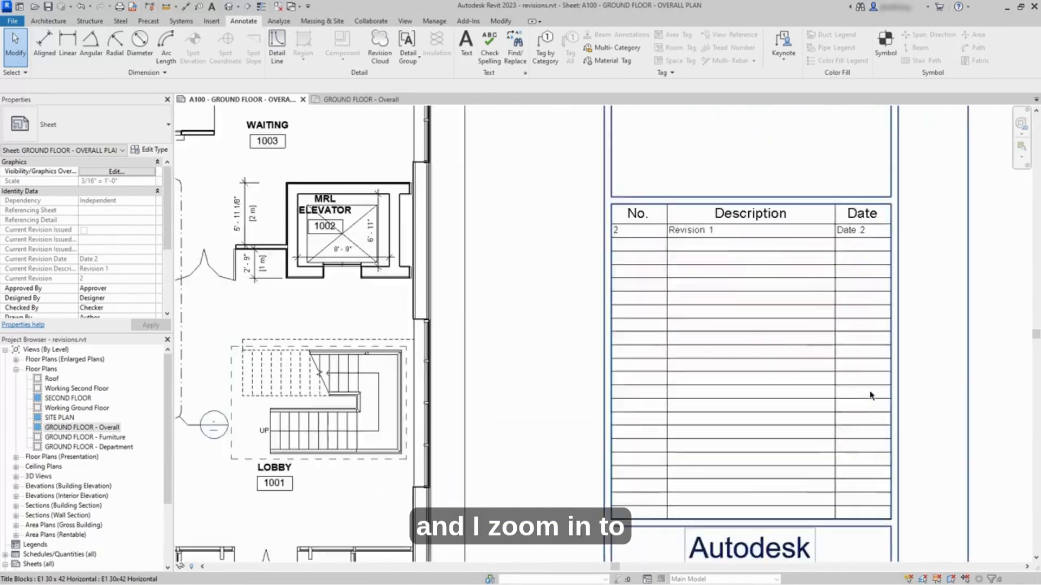
pyautogui.scroll(1, 870, 395)
pyautogui.moveTo(539, 258); pyautogui.dragTo(432, 324, button='middle')
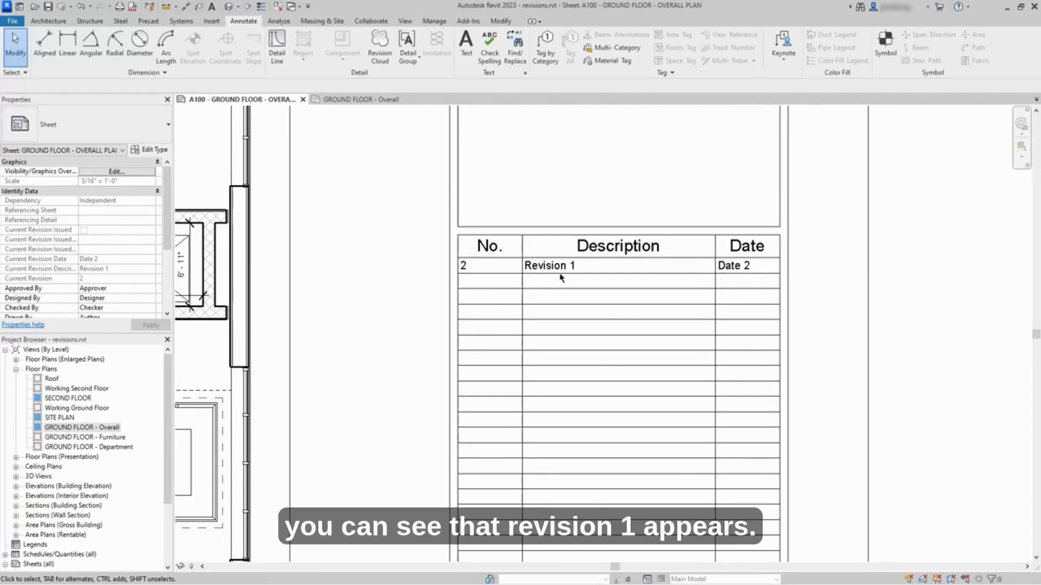
pyautogui.scroll(-5, 742, 319)
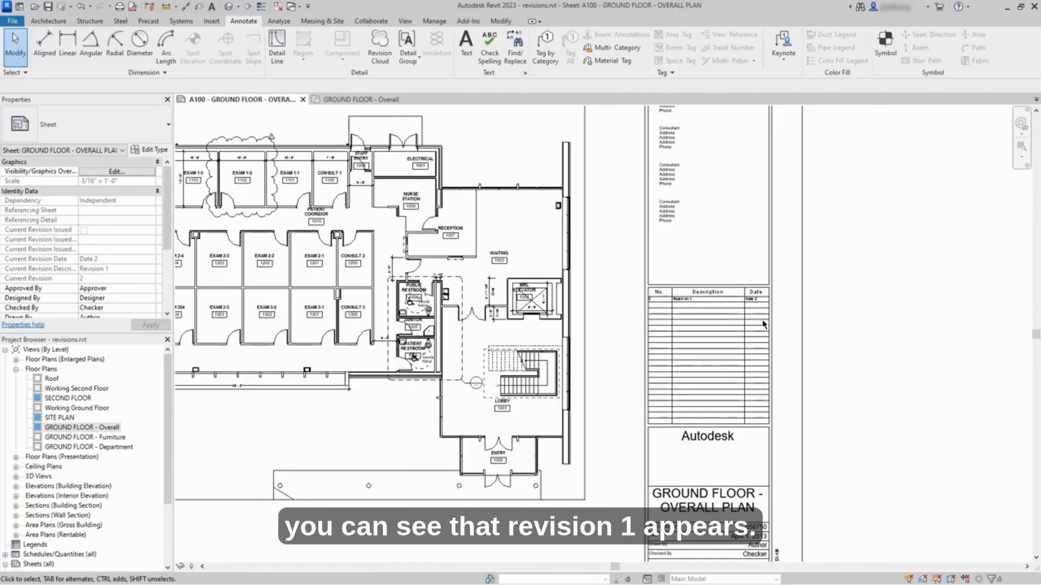
pyautogui.scroll(3, 347, 228)
pyautogui.scroll(4, 299, 195)
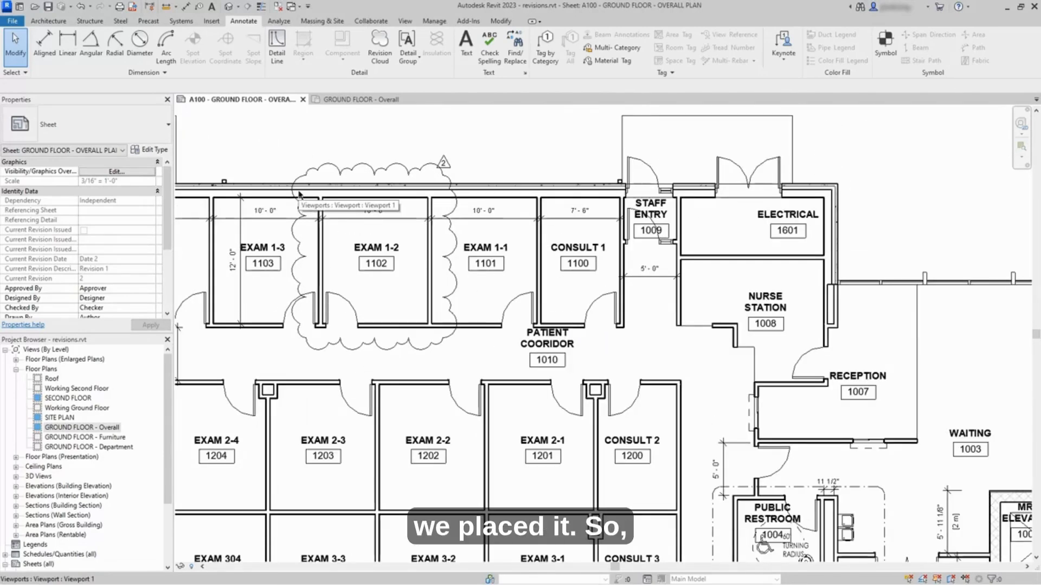
pyautogui.scroll(-5, 299, 195)
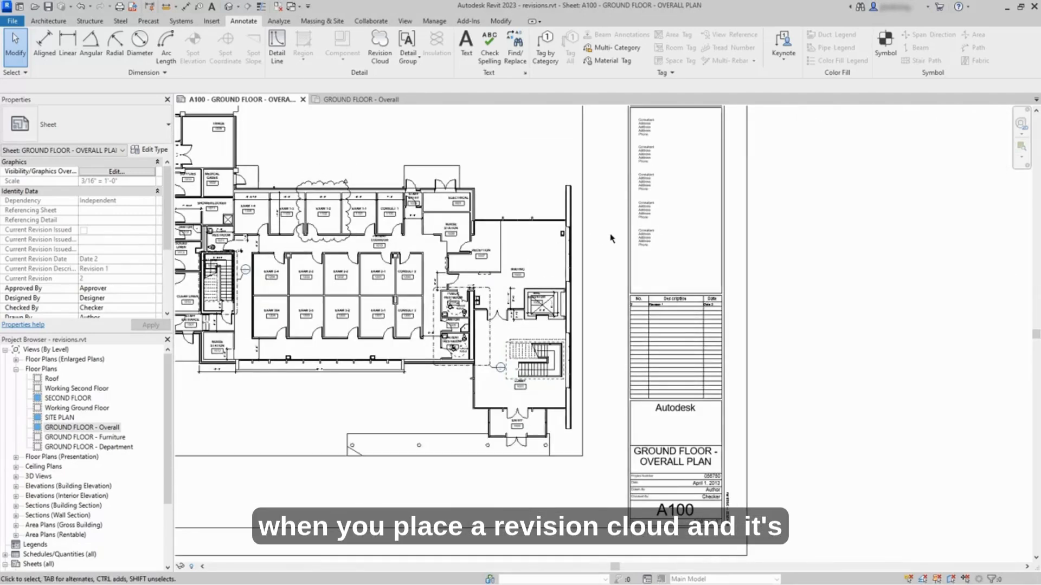
pyautogui.scroll(5, 682, 326)
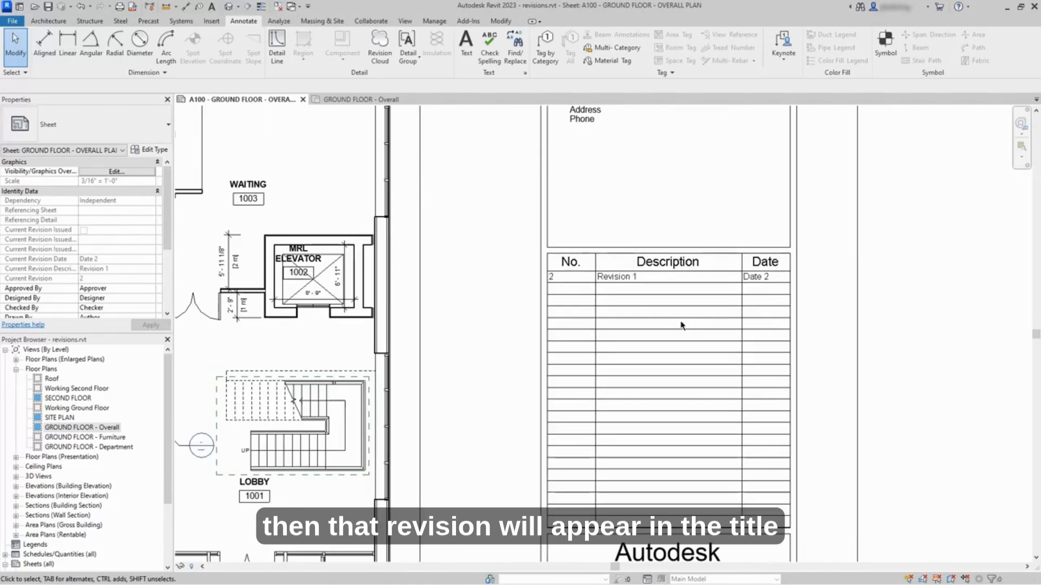
pyautogui.scroll(2, 681, 325)
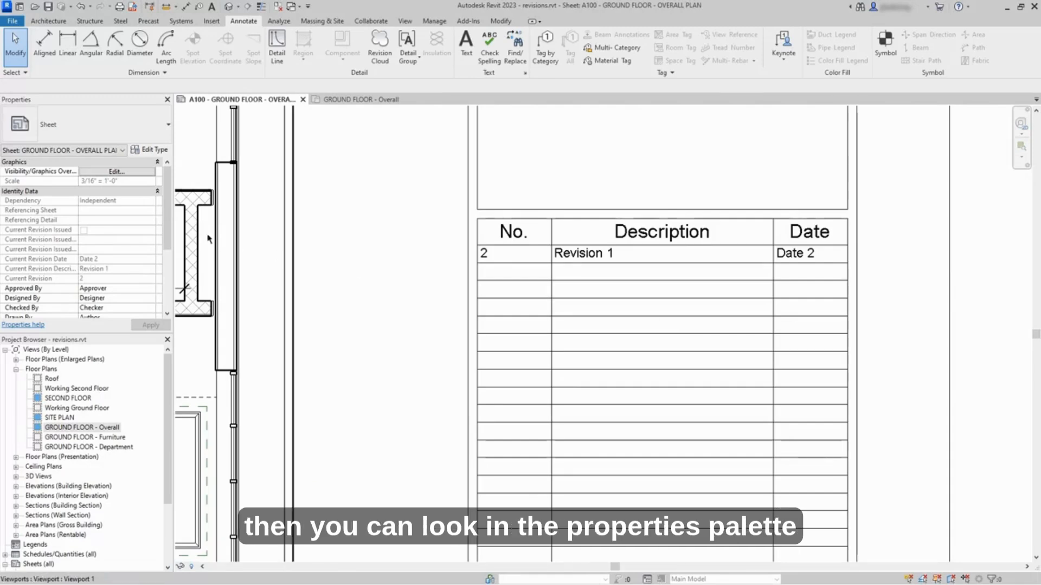
# Include Seq. 1 - Issued for Construction in sheet A100's revision schedule through the Revisions on Sheet property
pyautogui.moveTo(170, 232); pyautogui.dragTo(168, 295)
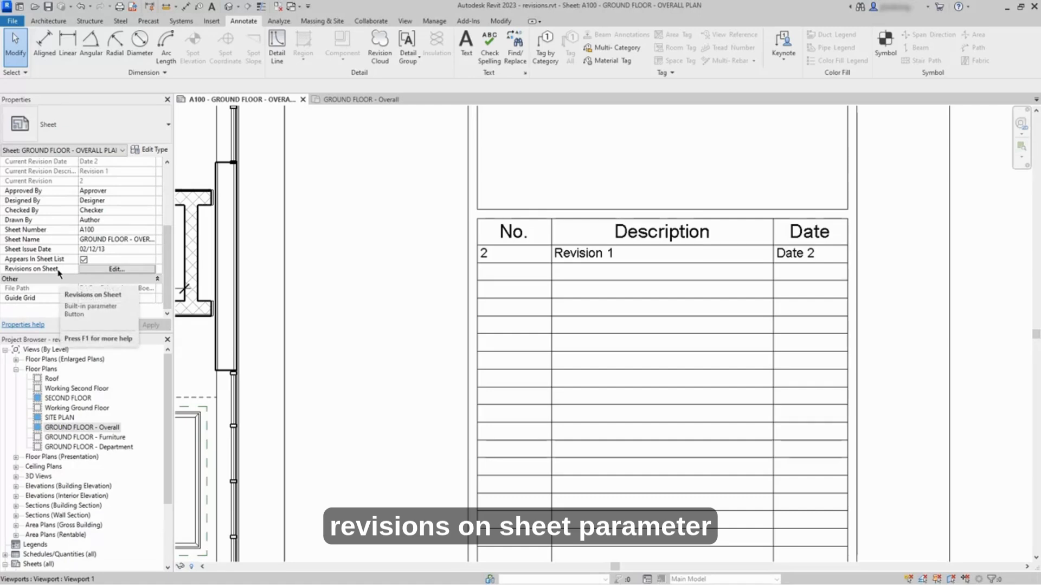
pyautogui.click(117, 269)
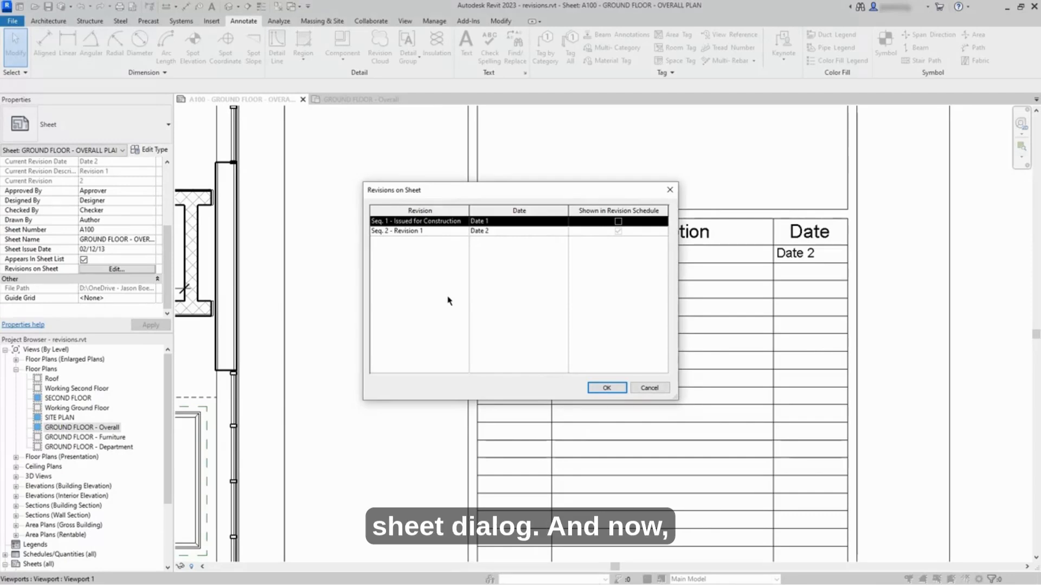
pyautogui.click(619, 223)
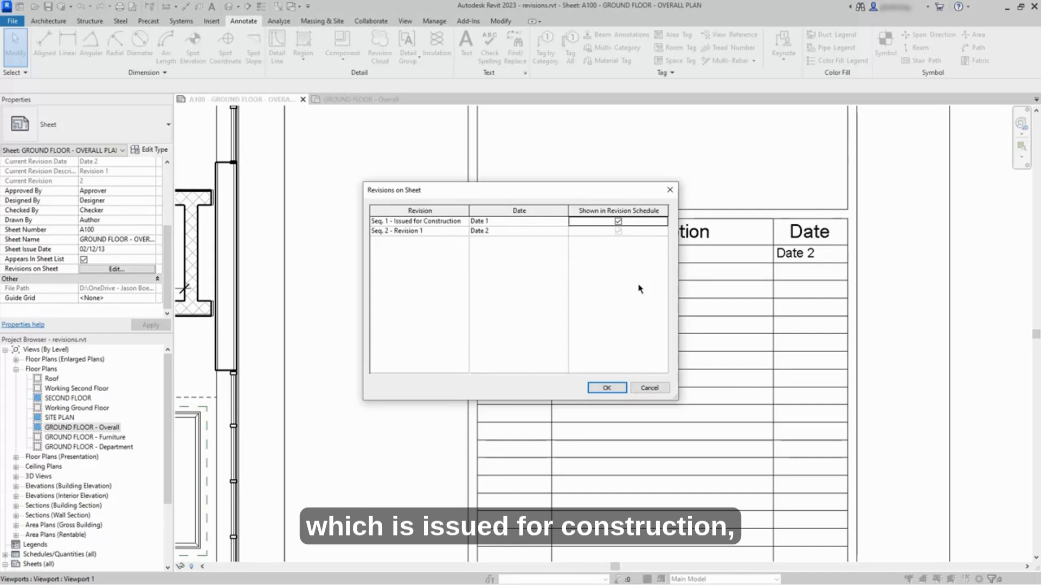
pyautogui.click(618, 386)
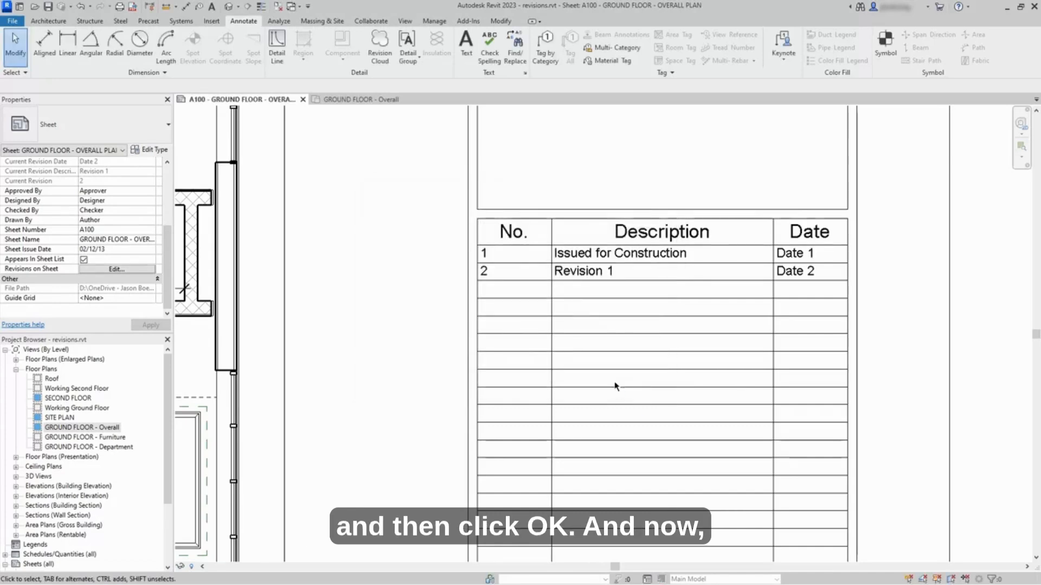
# Mark sequence 1, Issued for Construction, as issued in the project's sheet issues and revisions and accept the settings
pyautogui.scroll(-1, 607, 334)
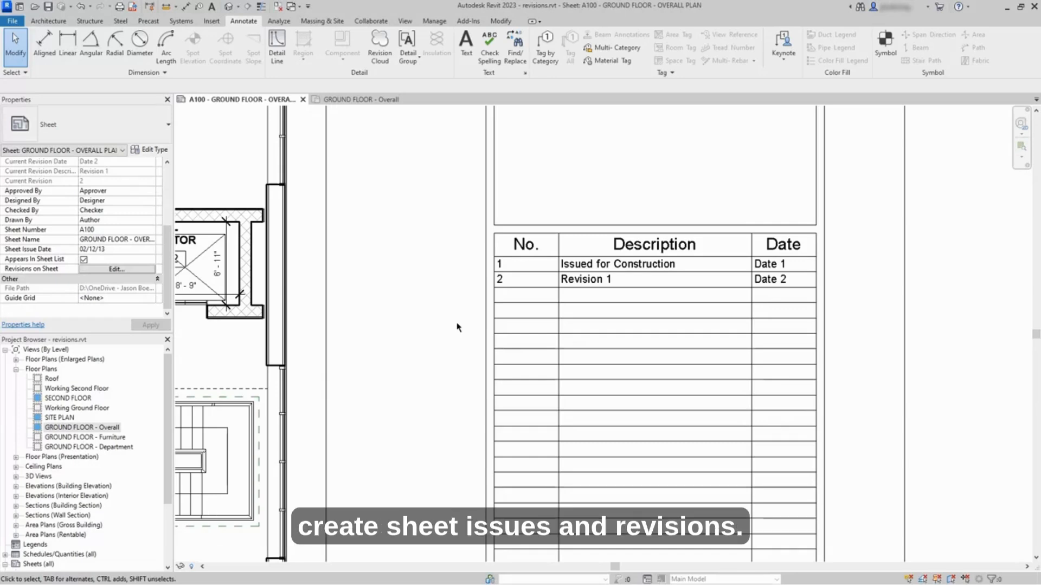
pyautogui.click(405, 21)
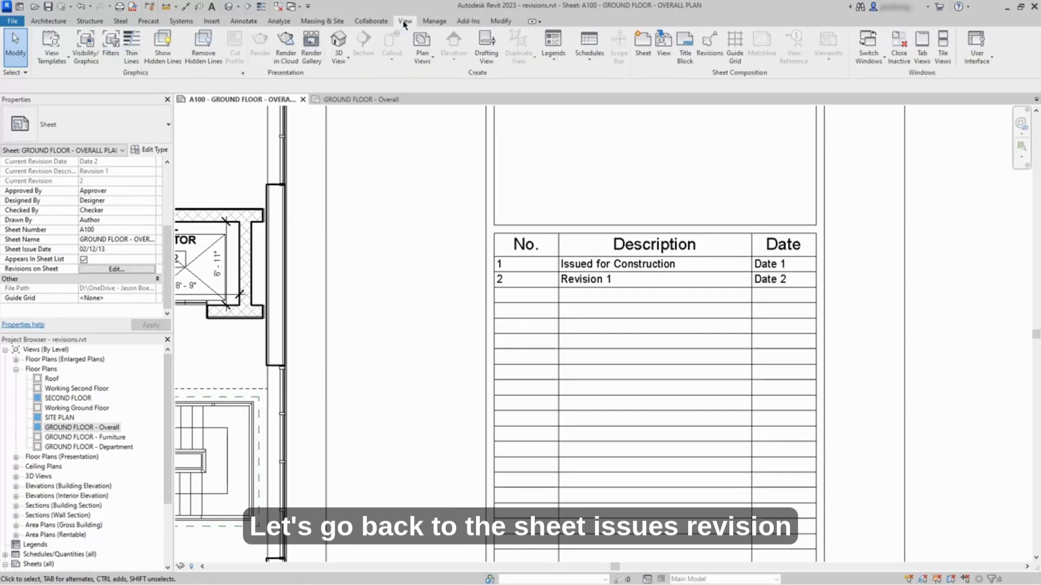
pyautogui.click(708, 60)
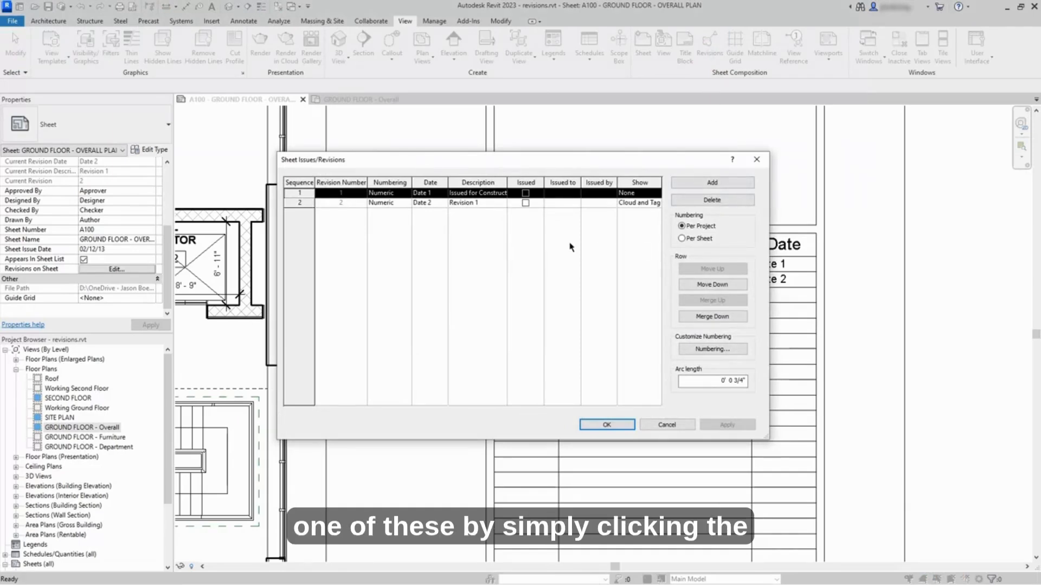
pyautogui.click(525, 193)
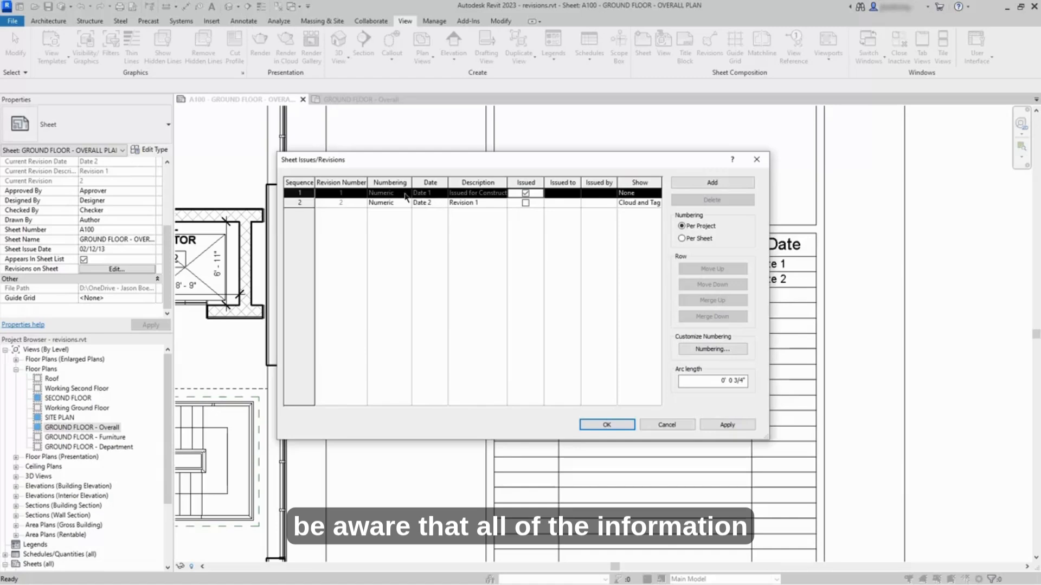
pyautogui.click(469, 195)
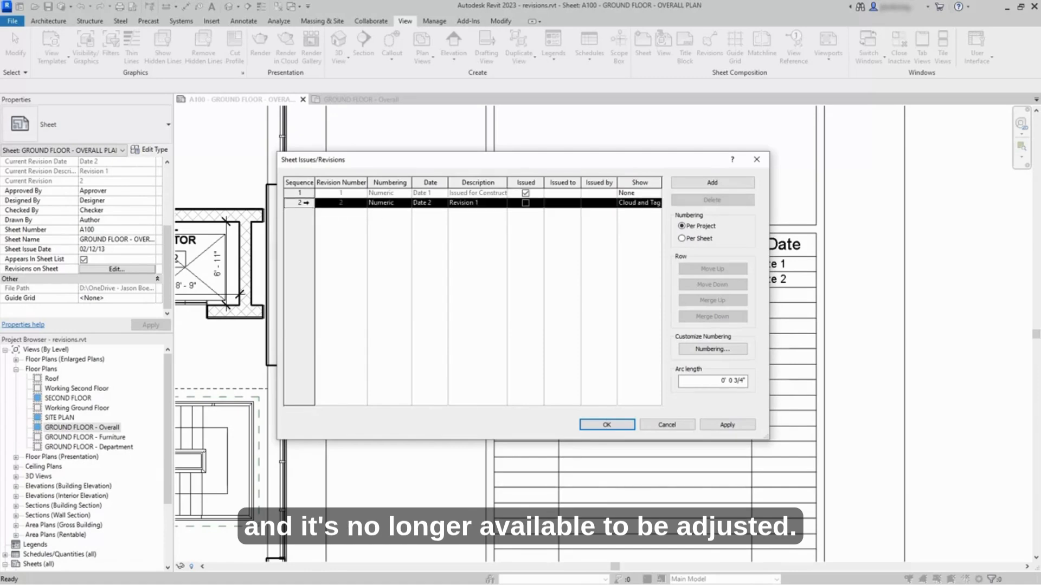
pyautogui.click(306, 203)
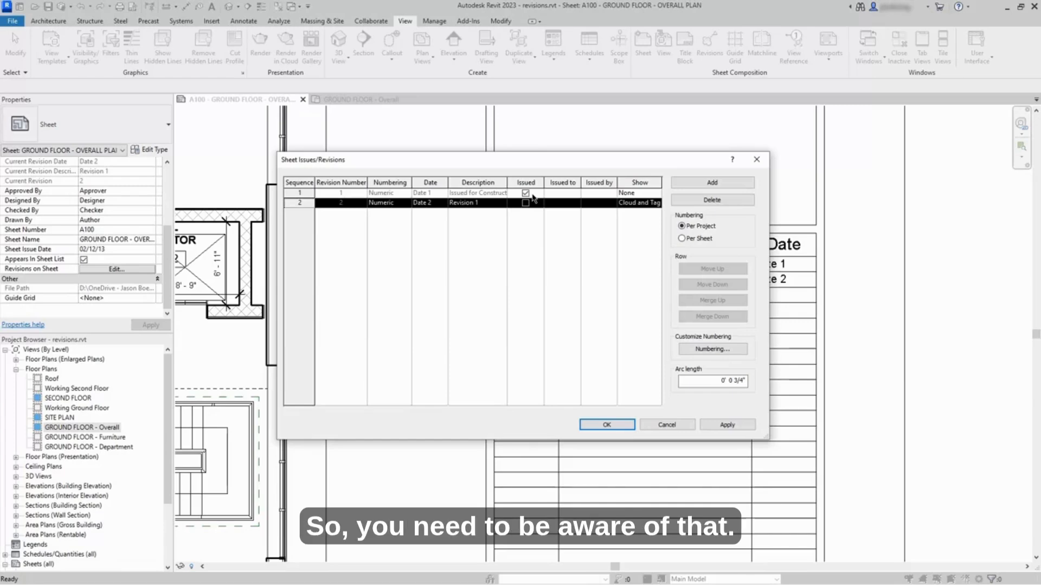
pyautogui.click(607, 424)
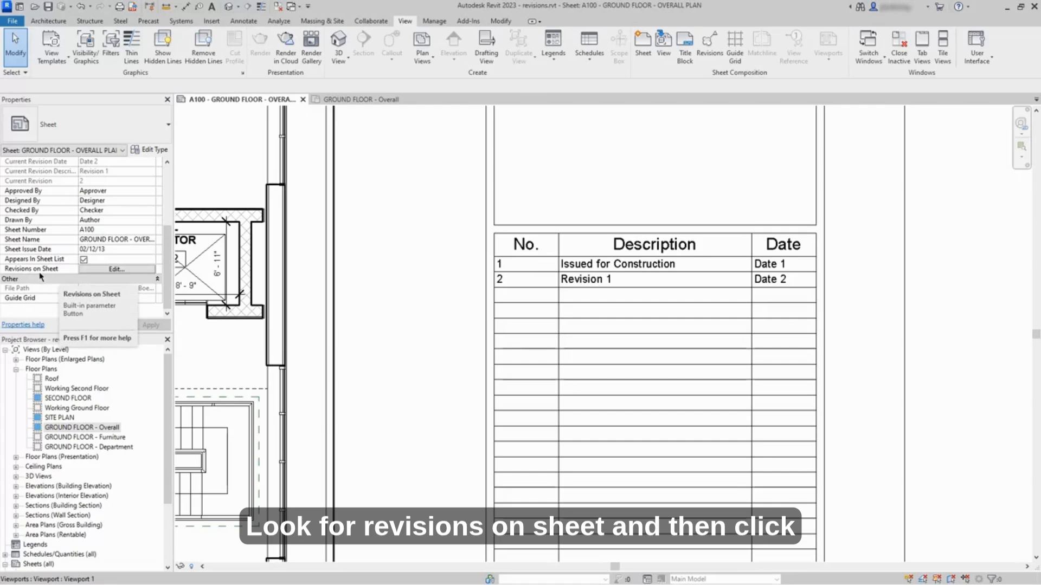
# Review which revisions are set to show in sheet A100's revision schedule and accept the list as it is
pyautogui.click(118, 270)
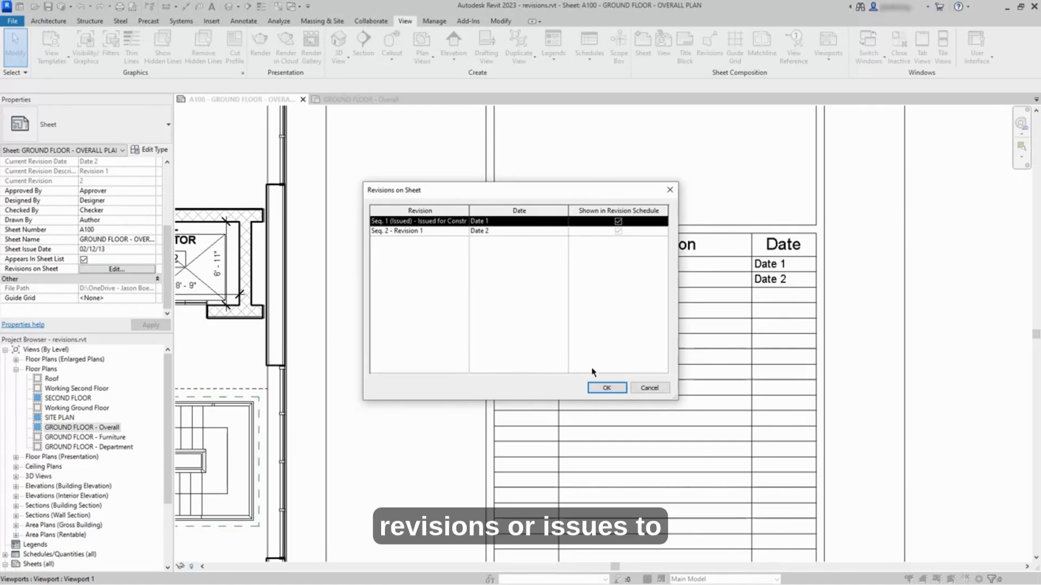
pyautogui.click(607, 387)
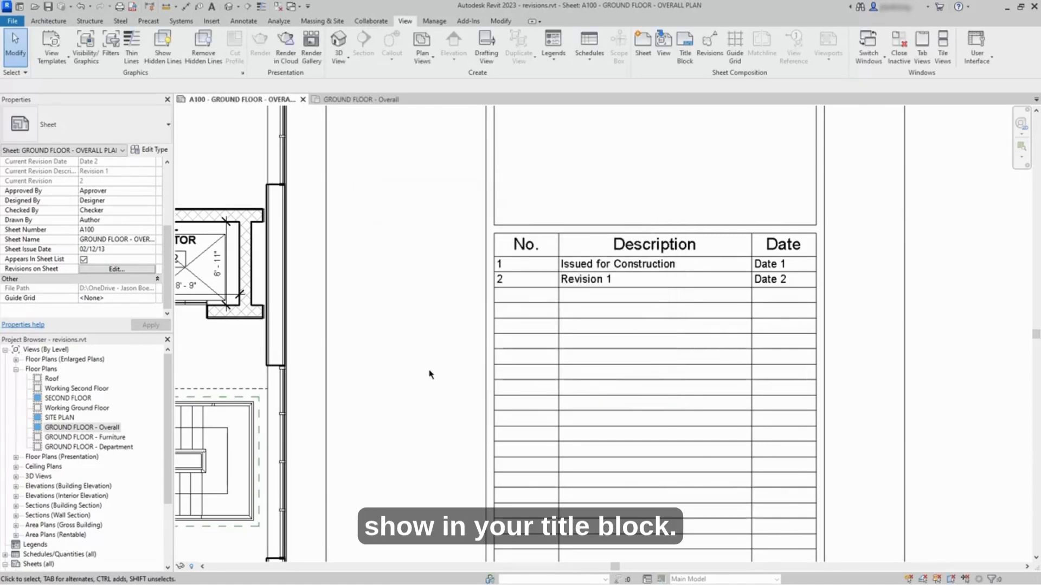